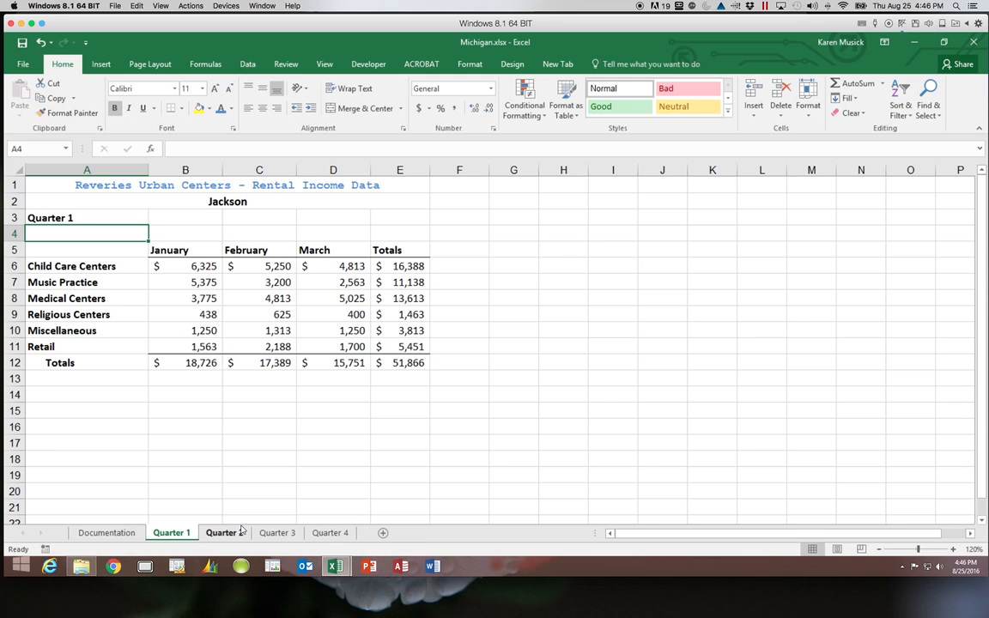
Step: Create a copy of the Quarter 1 sheet and place it before Quarter 1 in the Michigan workbook
{"action": "right_click", "coordinate": [168, 536]}
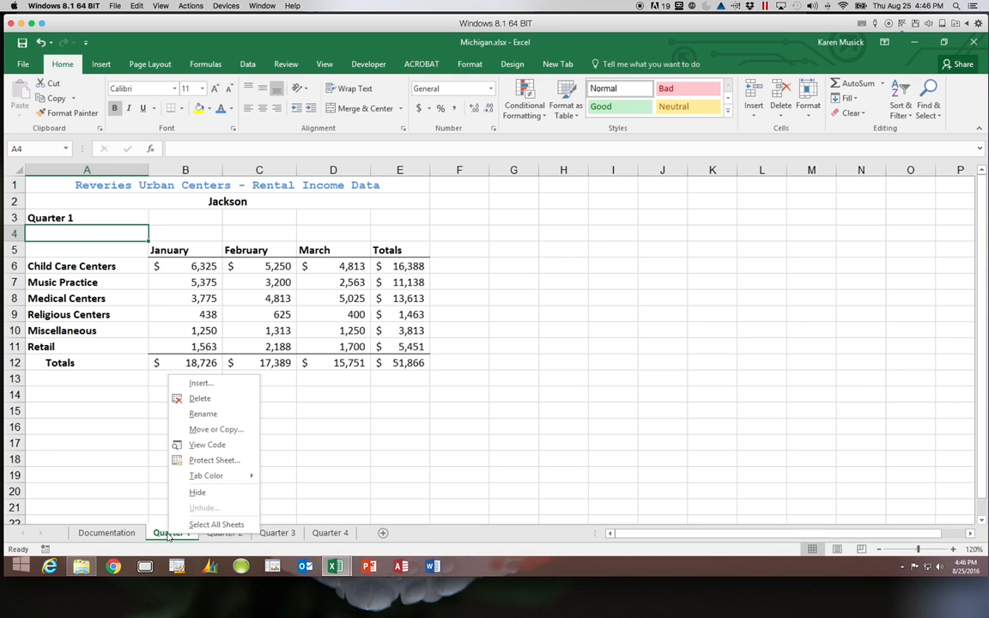
{"action": "left_click", "coordinate": [216, 430]}
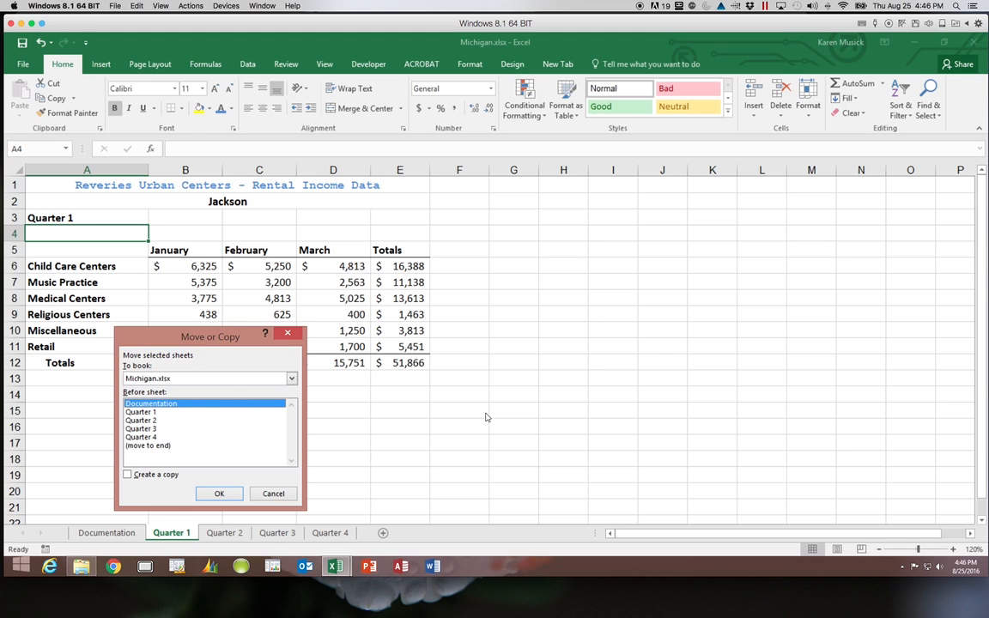
{"action": "left_click", "coordinate": [130, 474]}
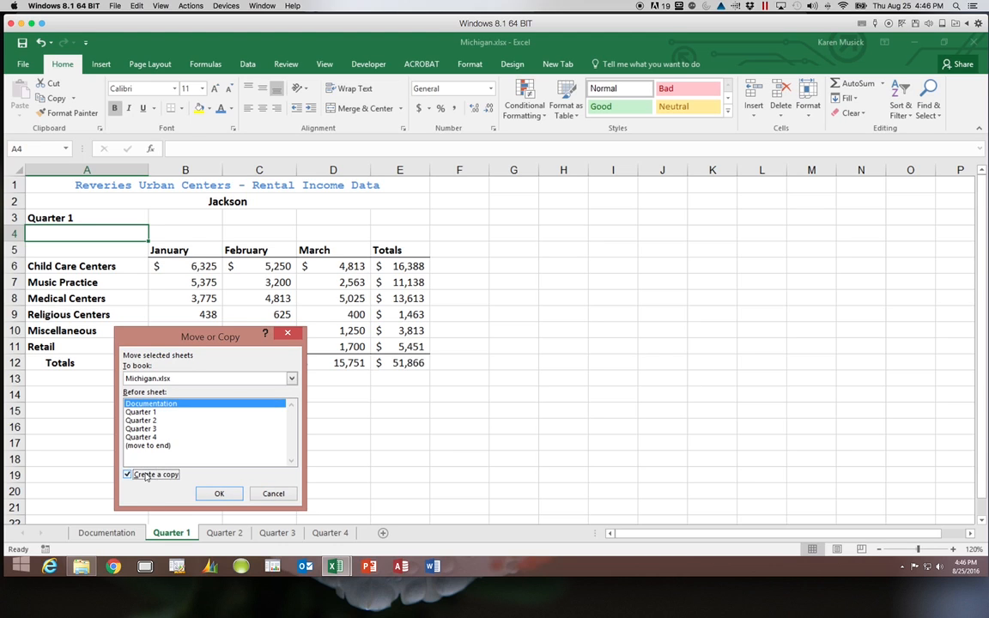
{"action": "left_click", "coordinate": [141, 413]}
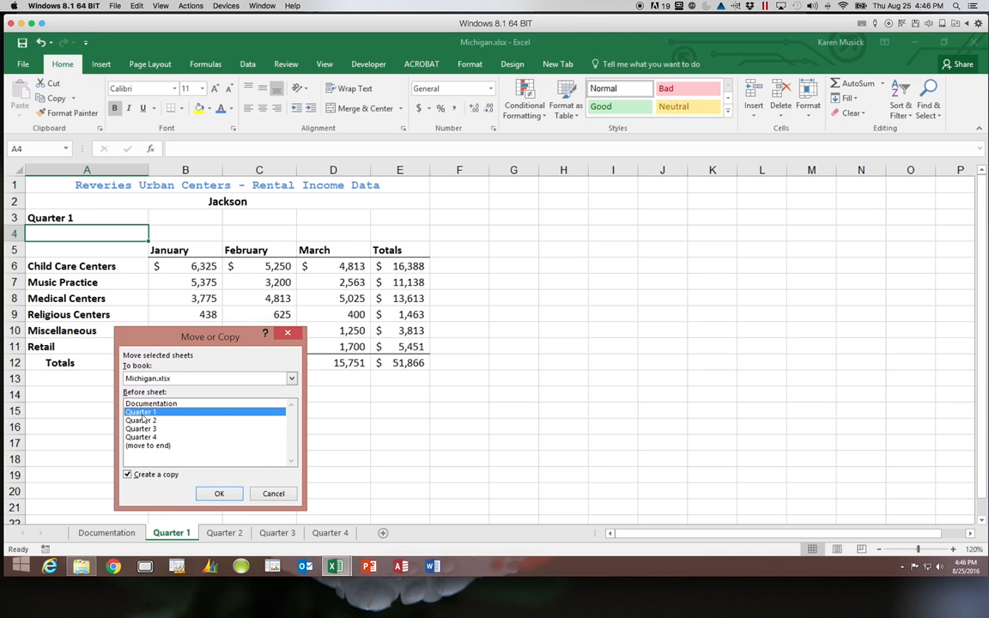
{"action": "left_click", "coordinate": [221, 494]}
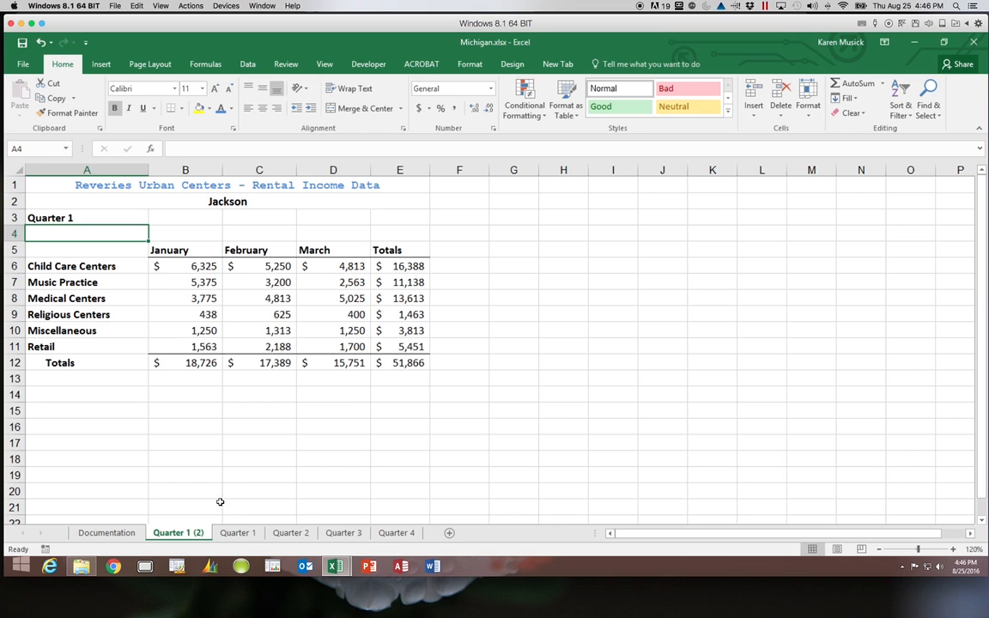
Step: Rename the copied Quarter 1 sheet as Summary
{"action": "double_click", "coordinate": [183, 534]}
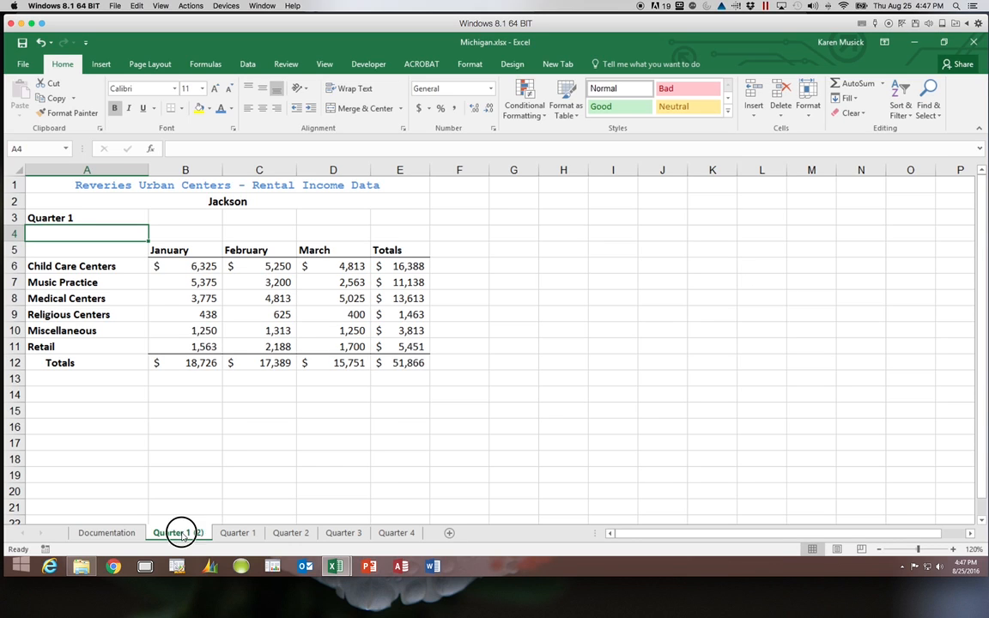
{"action": "type", "text": "Su"}
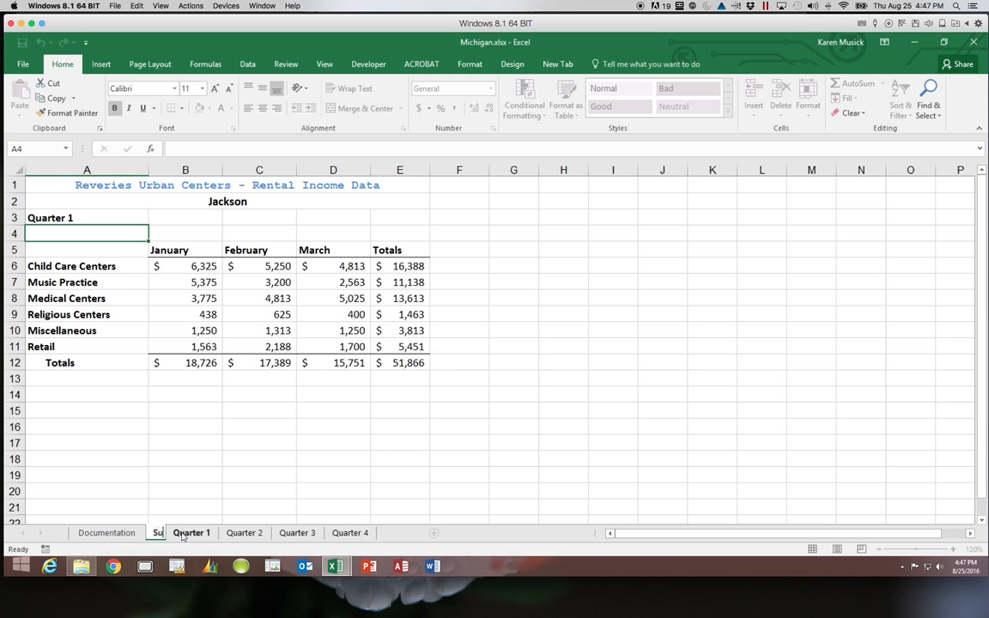
{"action": "type", "text": "mmary"}
{"action": "key", "text": "Return"}
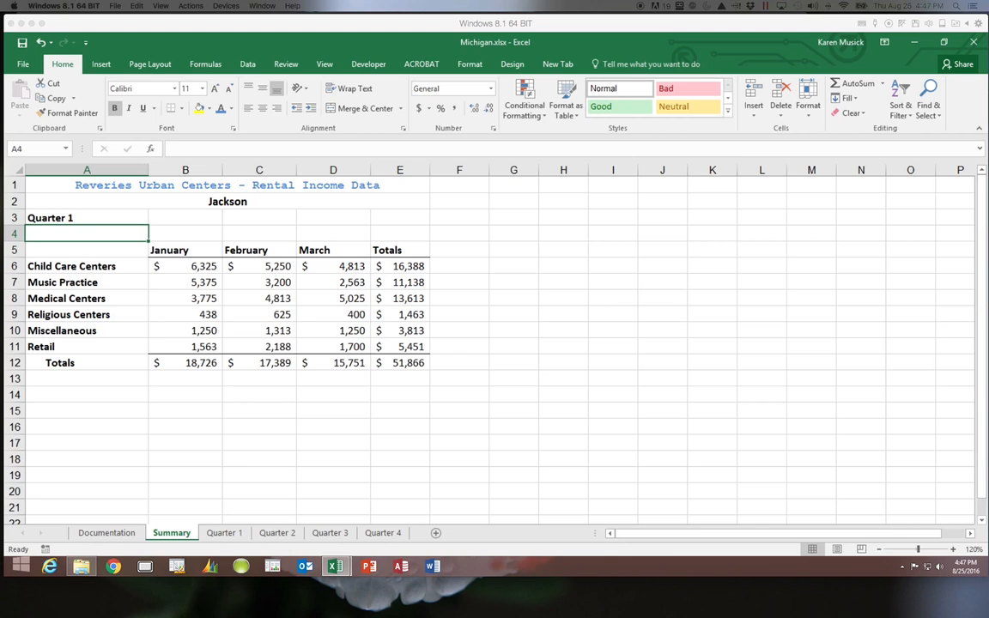
Step: On the Summary sheet, change the subtitle in A2 to "Jackson Totals" and enter 2017 in A3
{"action": "left_click", "coordinate": [118, 201]}
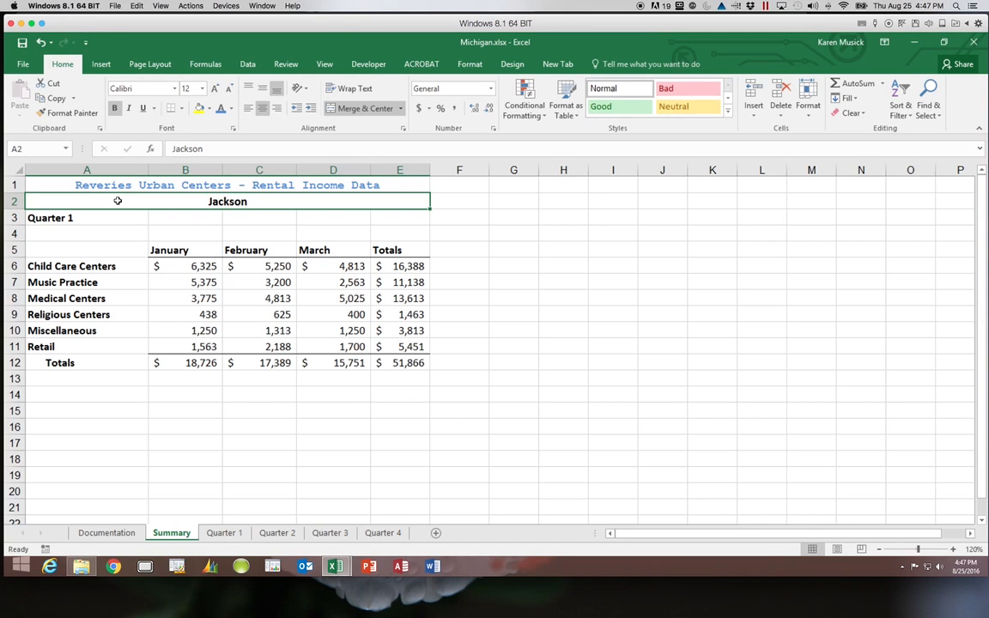
{"action": "left_click", "coordinate": [207, 149]}
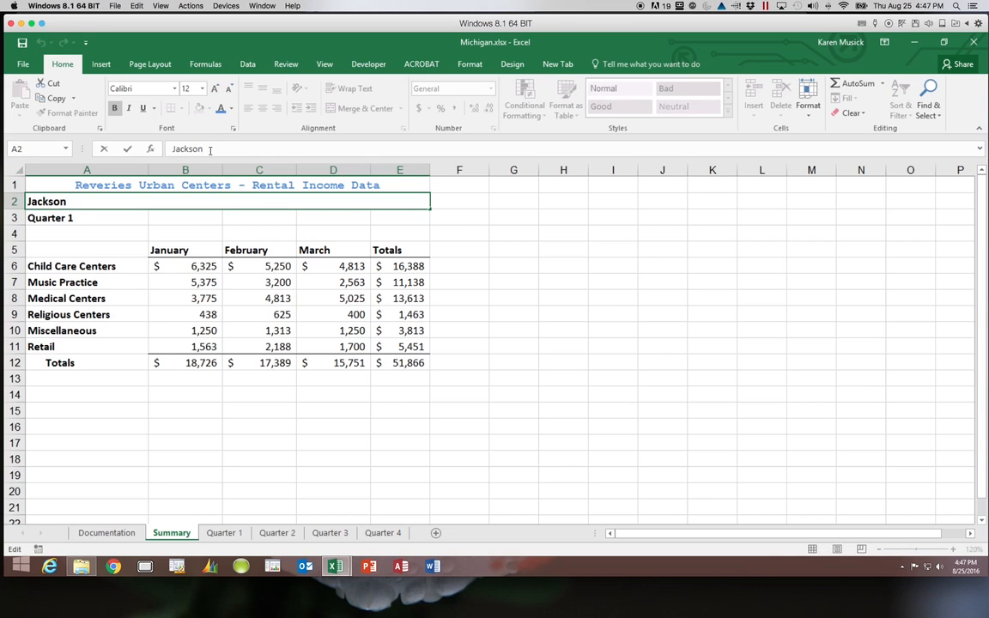
{"action": "type", "text": "Totals"}
{"action": "key", "text": "Return"}
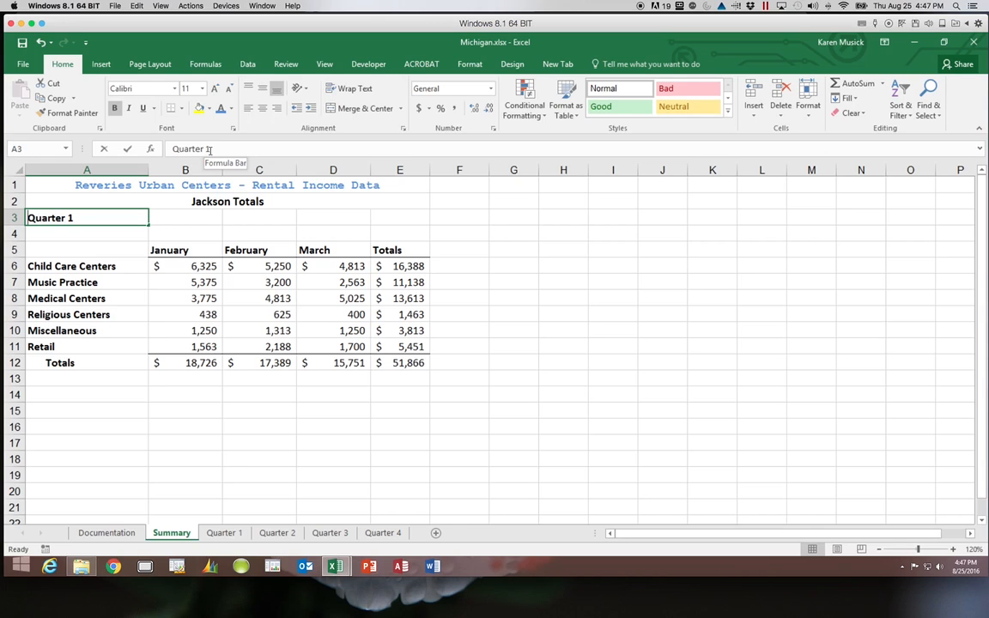
{"action": "type", "text": "2017"}
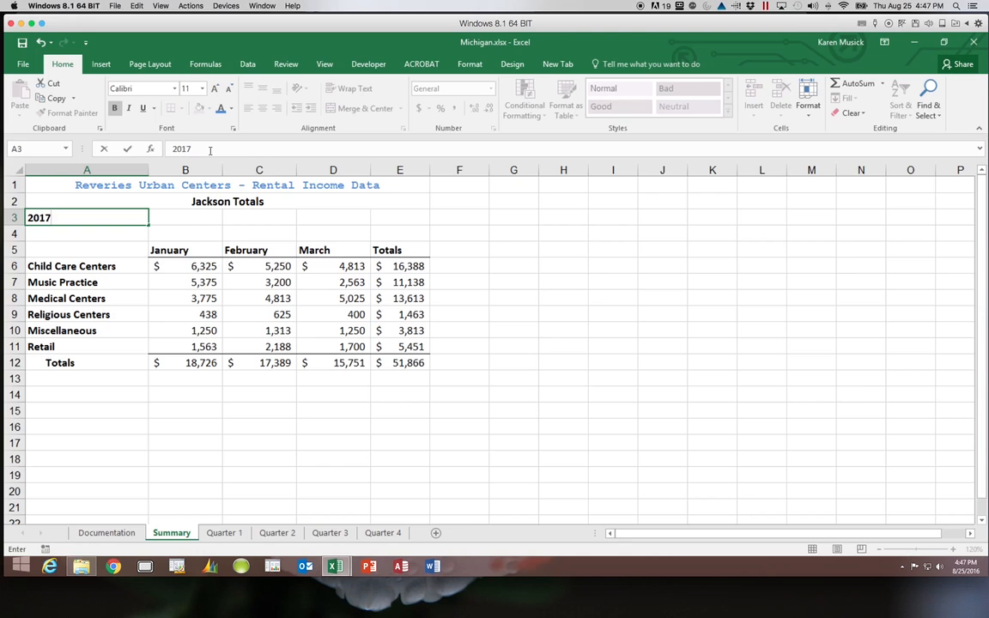
{"action": "key", "text": "Return"}
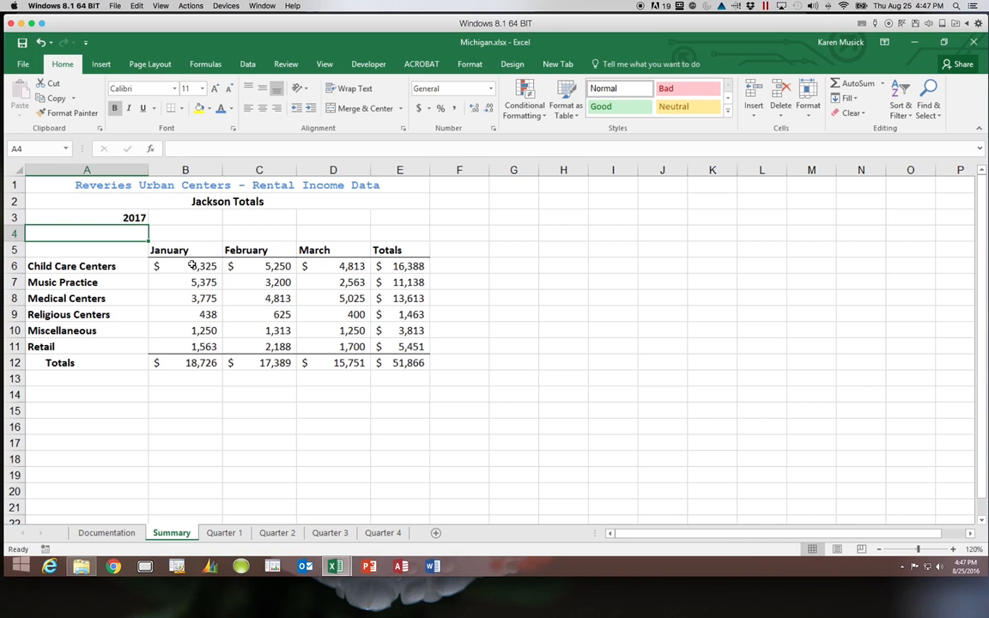
Step: Clear only the contents of the rental figures in B6:E11, keeping their formatting and the totals row
{"action": "left_click_drag", "start_coordinate": [192, 266], "coordinate": [389, 339]}
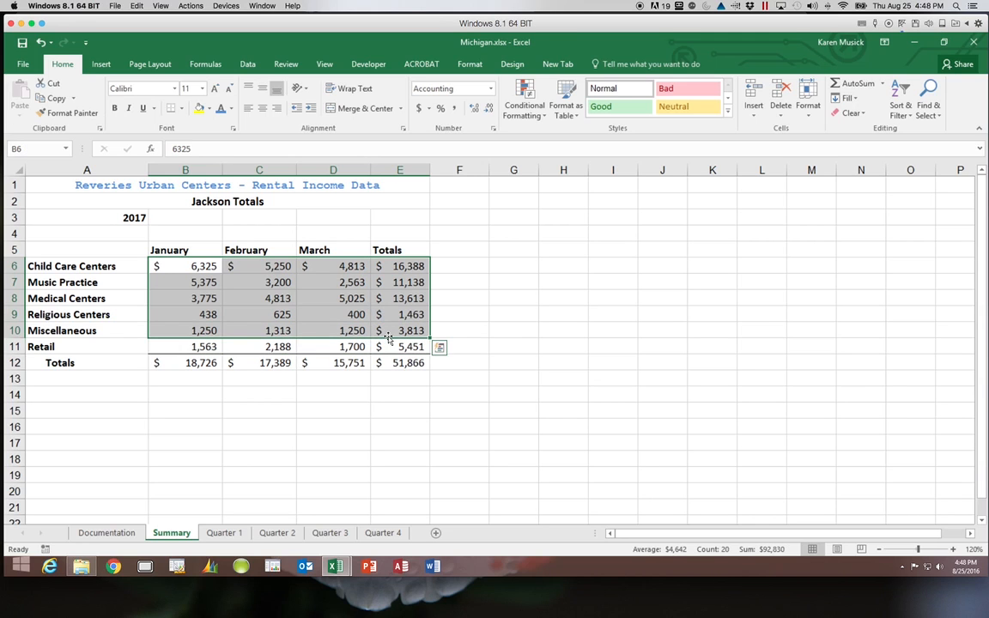
{"action": "left_click", "coordinate": [188, 267]}
{"action": "left_click_drag", "start_coordinate": [191, 268], "coordinate": [403, 343]}
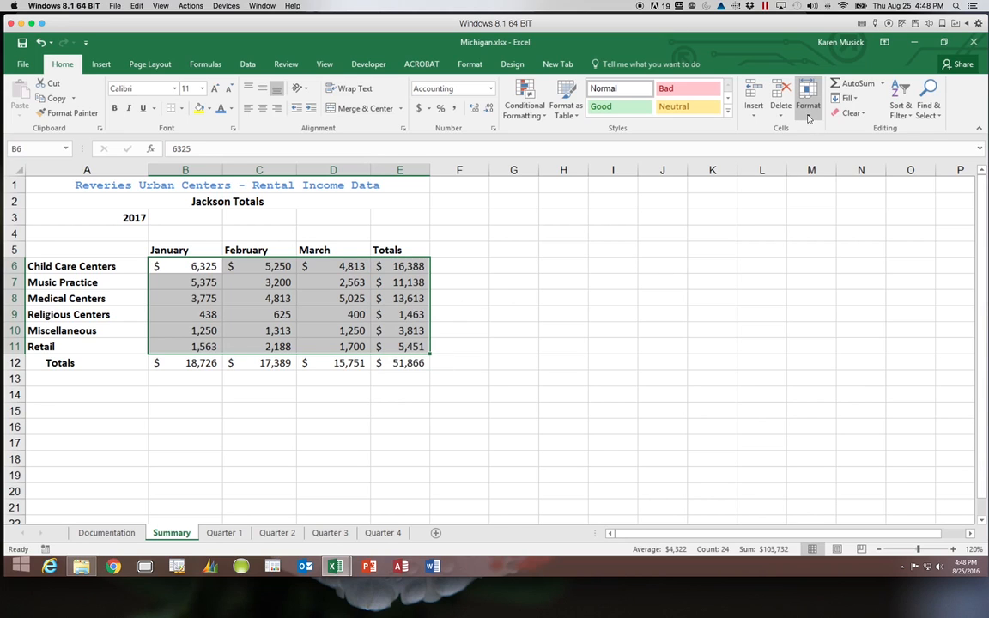
{"action": "left_click", "coordinate": [854, 112]}
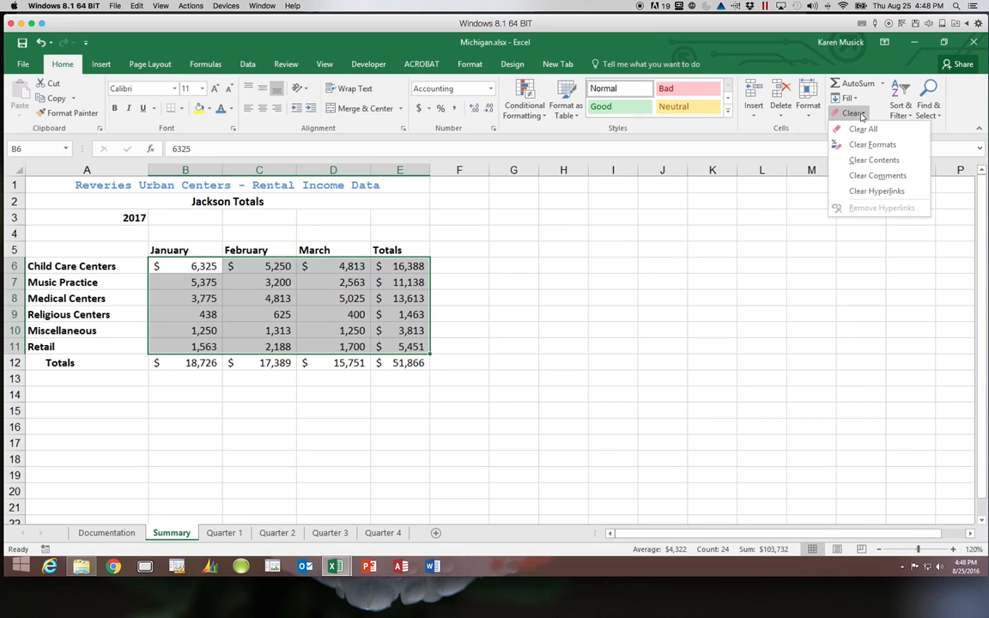
{"action": "left_click", "coordinate": [863, 160]}
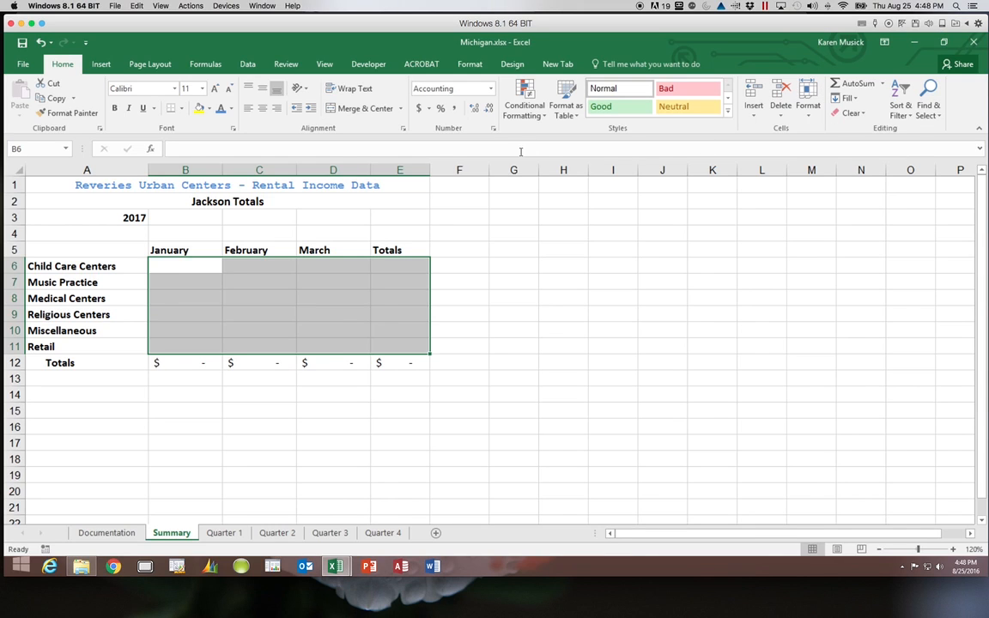
Step: Insert a column before February and copy the SUM formula from B12 into the new column's totals cell C12
{"action": "left_click", "coordinate": [264, 170]}
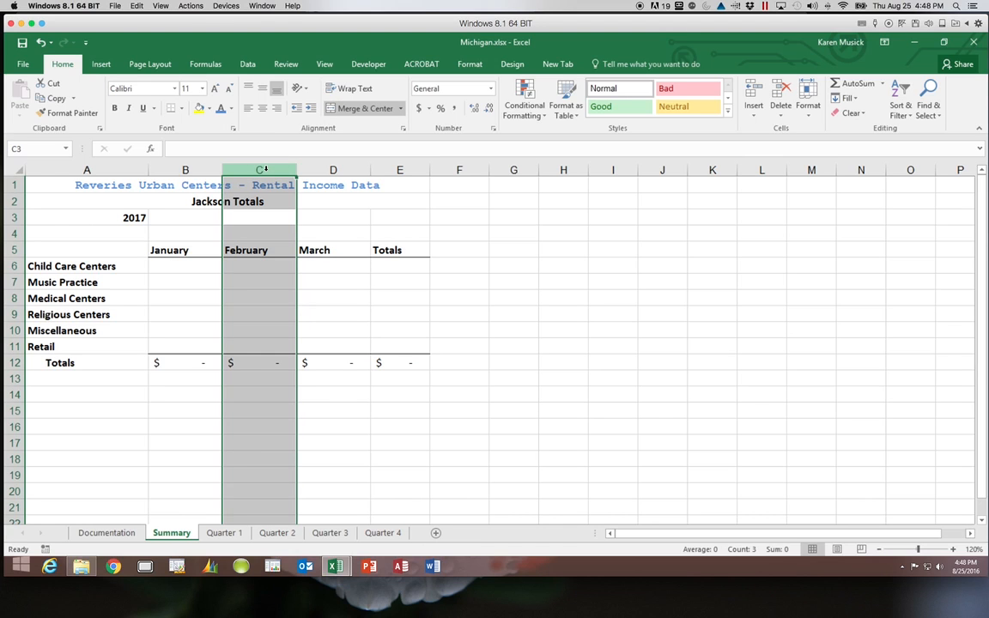
{"action": "left_click", "coordinate": [752, 92]}
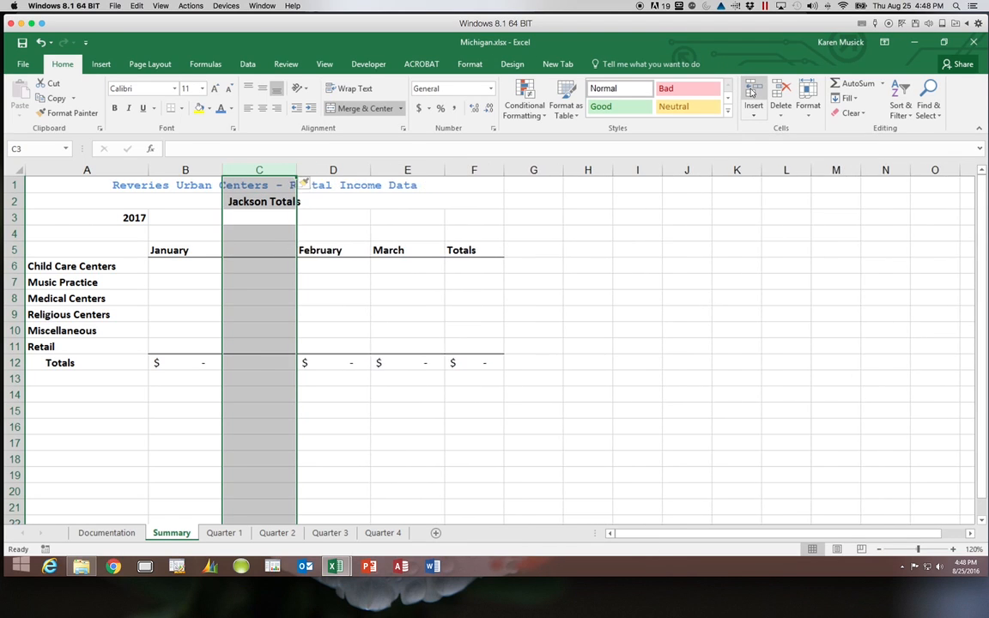
{"action": "left_click", "coordinate": [181, 365]}
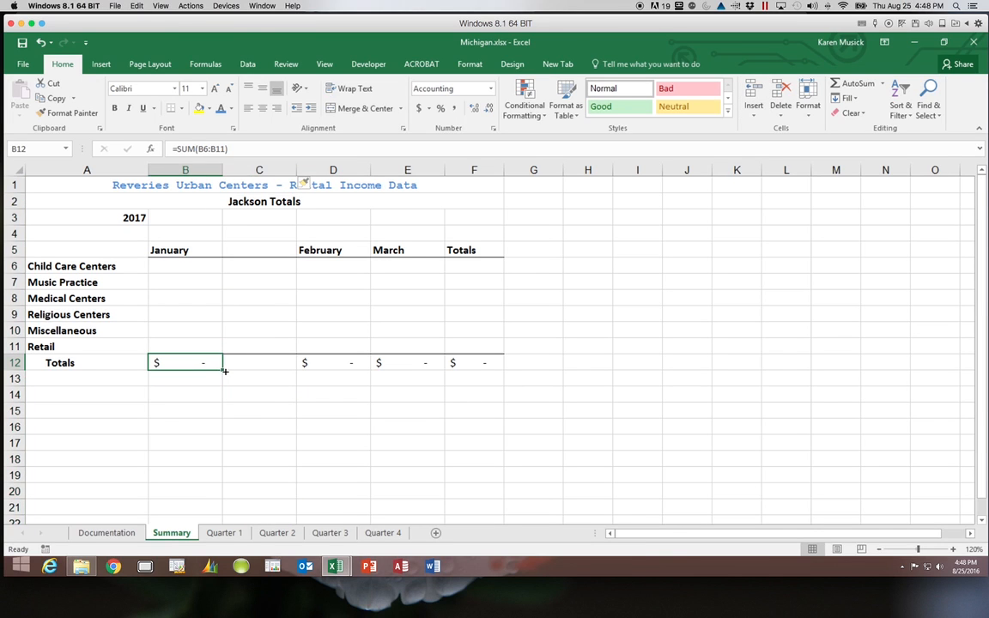
{"action": "left_click_drag", "start_coordinate": [220, 369], "coordinate": [283, 376]}
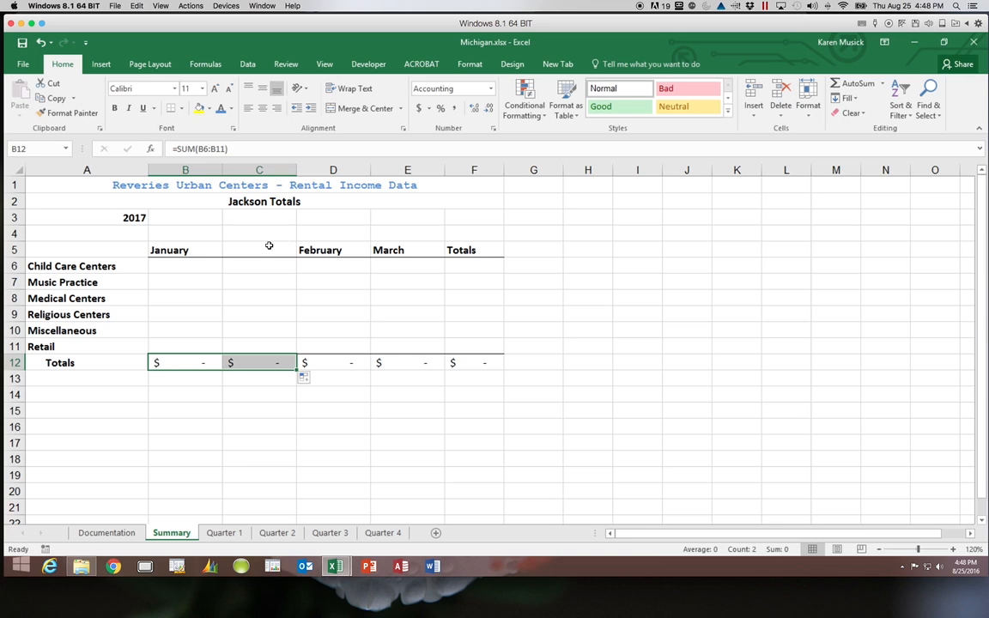
Step: Replace the month headings in B5:E5 with Quarter 1 through Quarter 4, filling the series from B5
{"action": "left_click", "coordinate": [197, 251]}
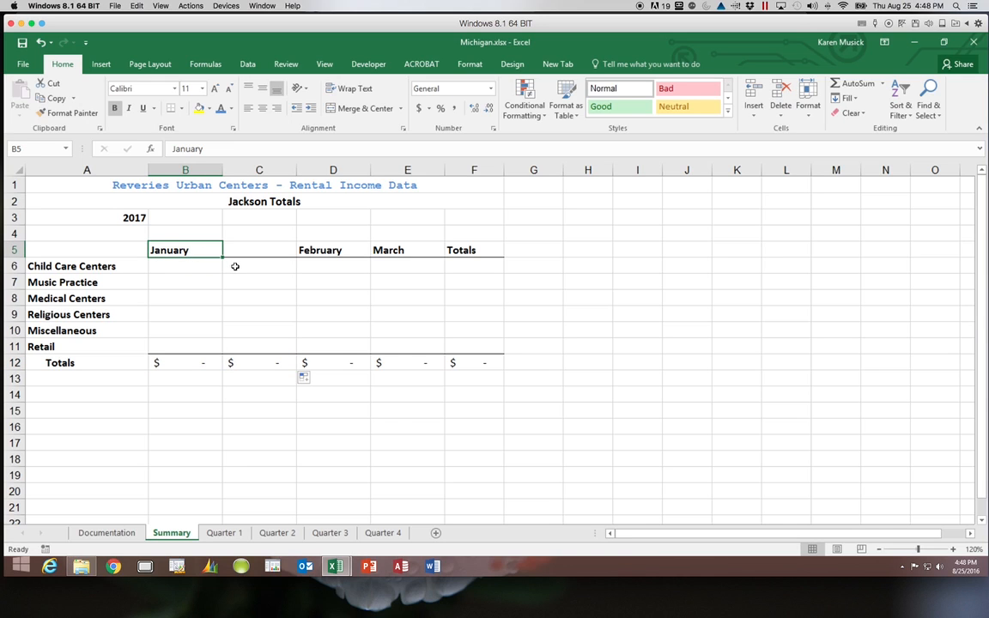
{"action": "type", "text": "Quart"}
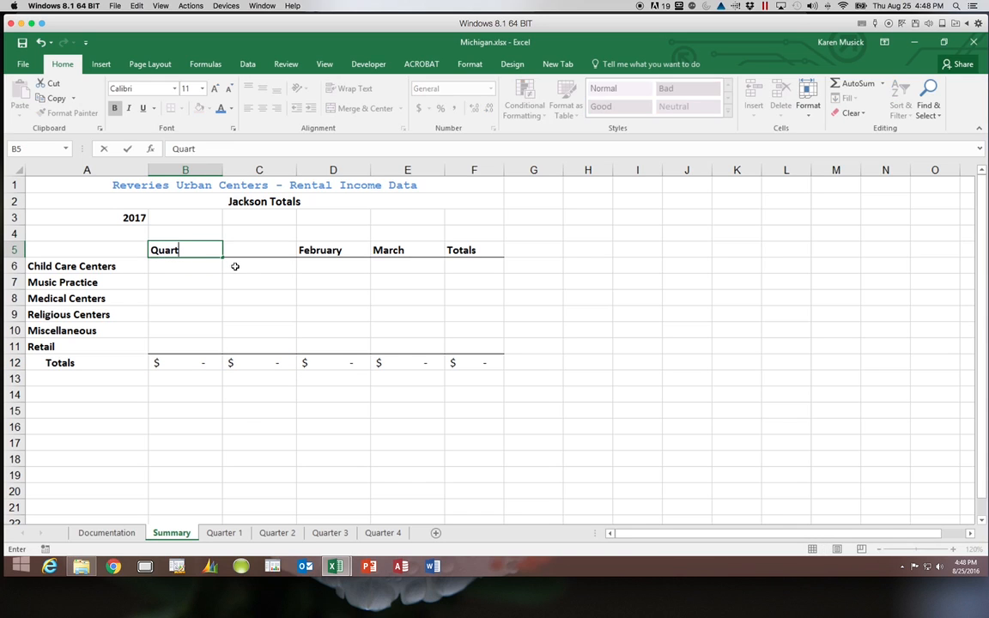
{"action": "type", "text": "er 1"}
{"action": "left_click", "coordinate": [198, 269]}
{"action": "left_click", "coordinate": [202, 249]}
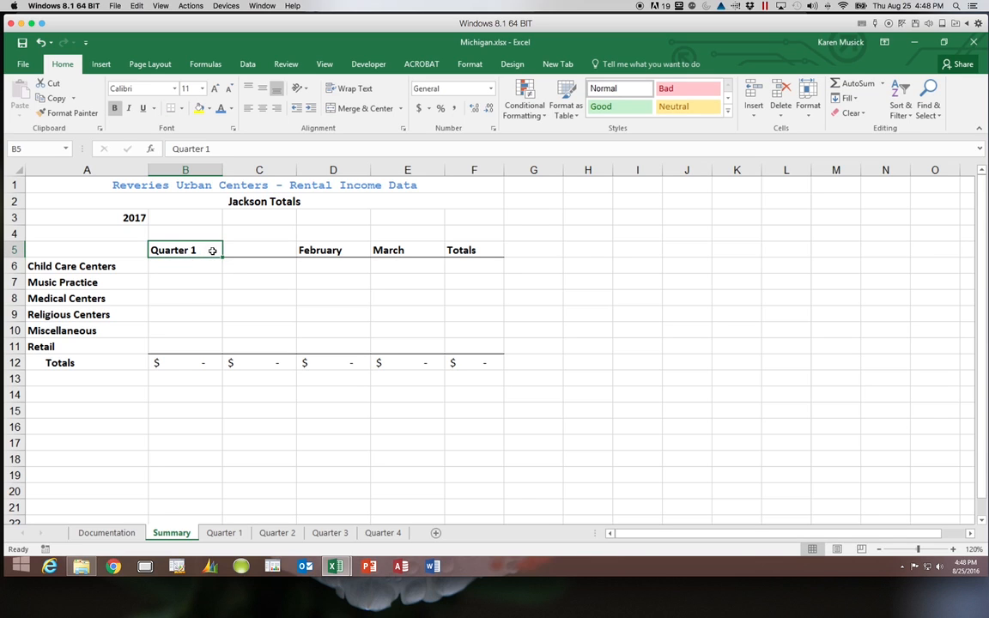
{"action": "left_click_drag", "start_coordinate": [222, 257], "coordinate": [422, 260]}
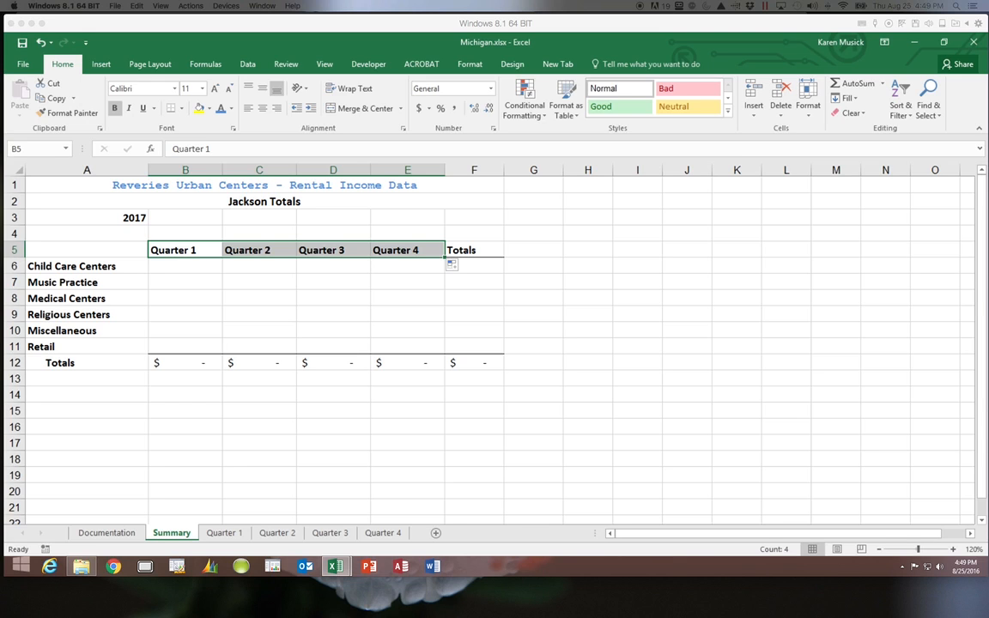
Step: Group the Quarter 1 through Quarter 4 sheets for simultaneous editing
{"action": "left_click", "coordinate": [220, 532]}
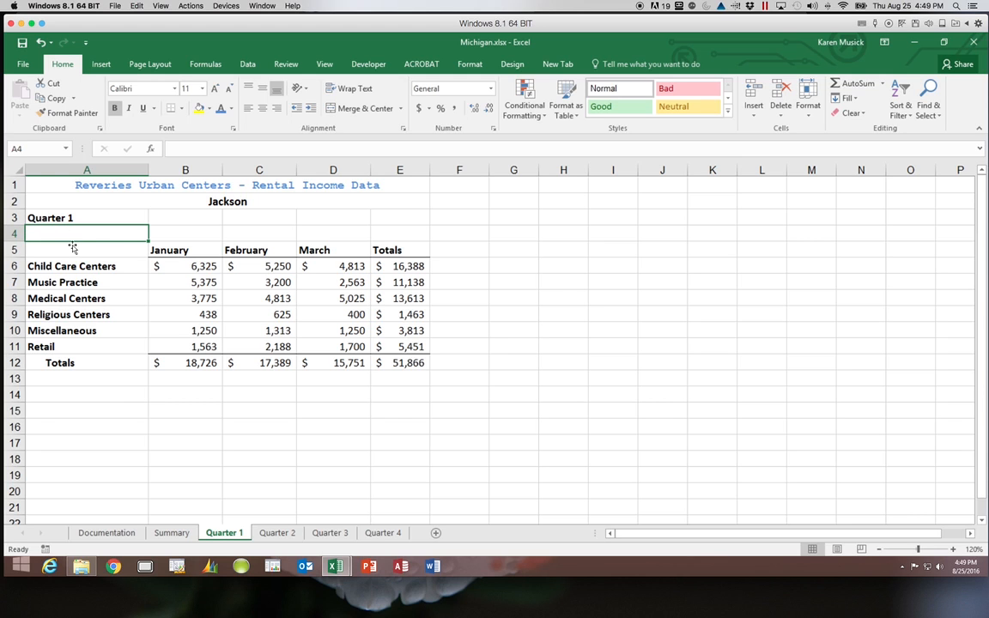
{"action": "left_click", "coordinate": [173, 533]}
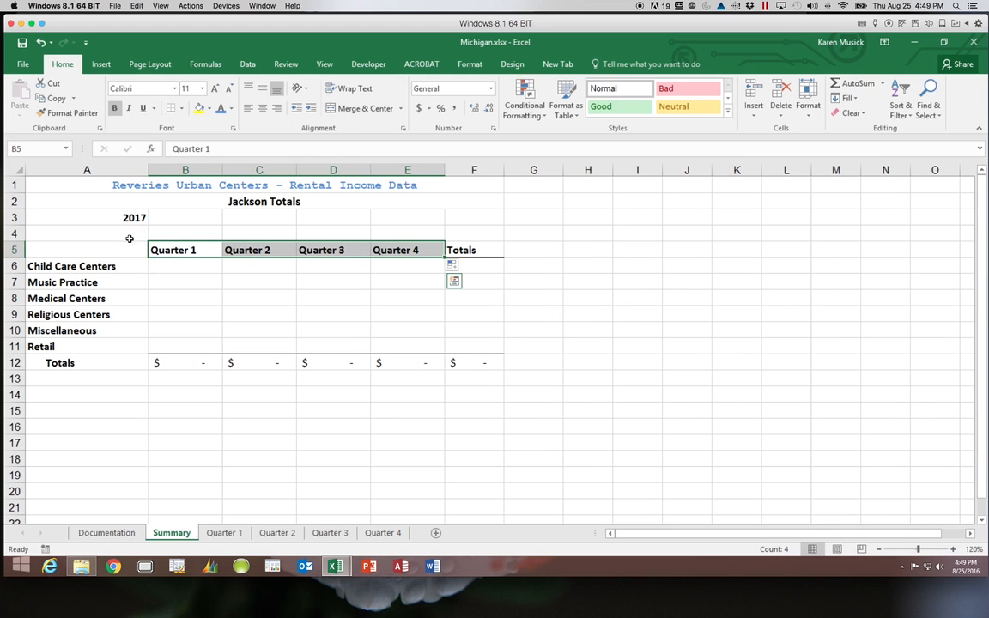
{"action": "left_click", "coordinate": [112, 217]}
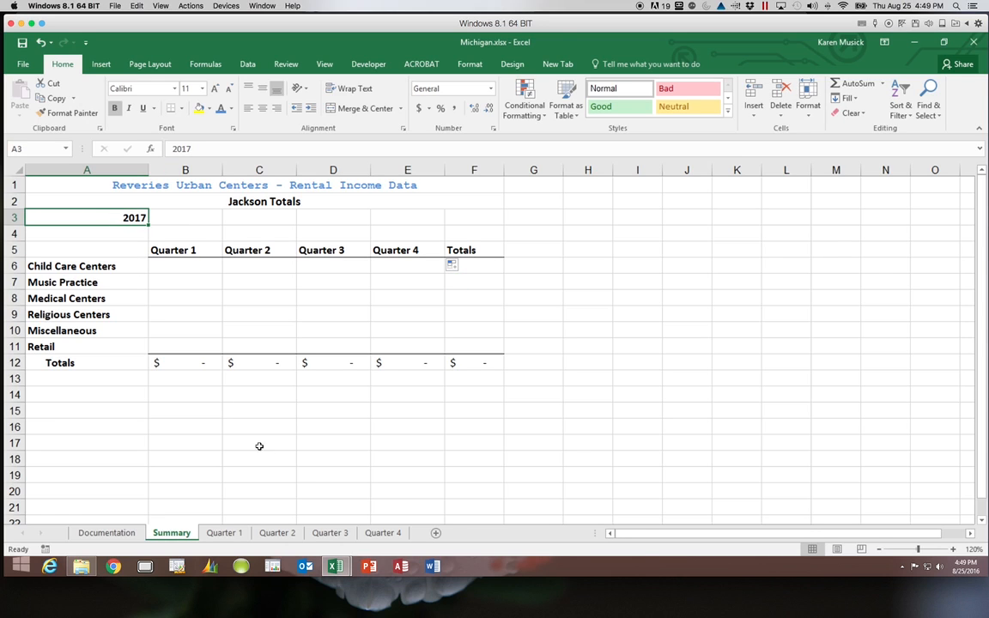
{"action": "left_click", "coordinate": [225, 533]}
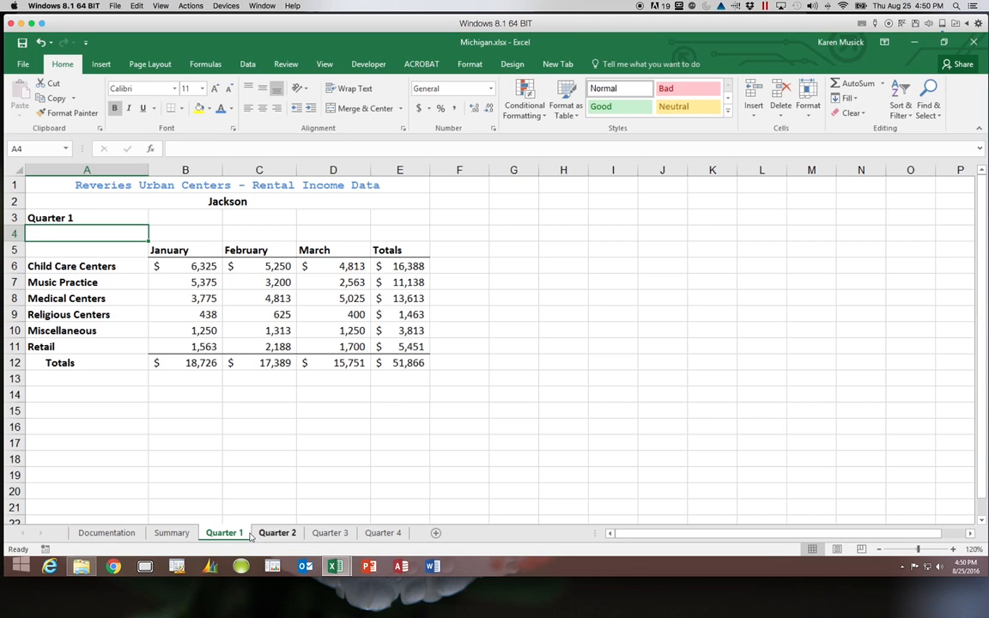
{"action": "left_click", "coordinate": [388, 533], "text": "shift"}
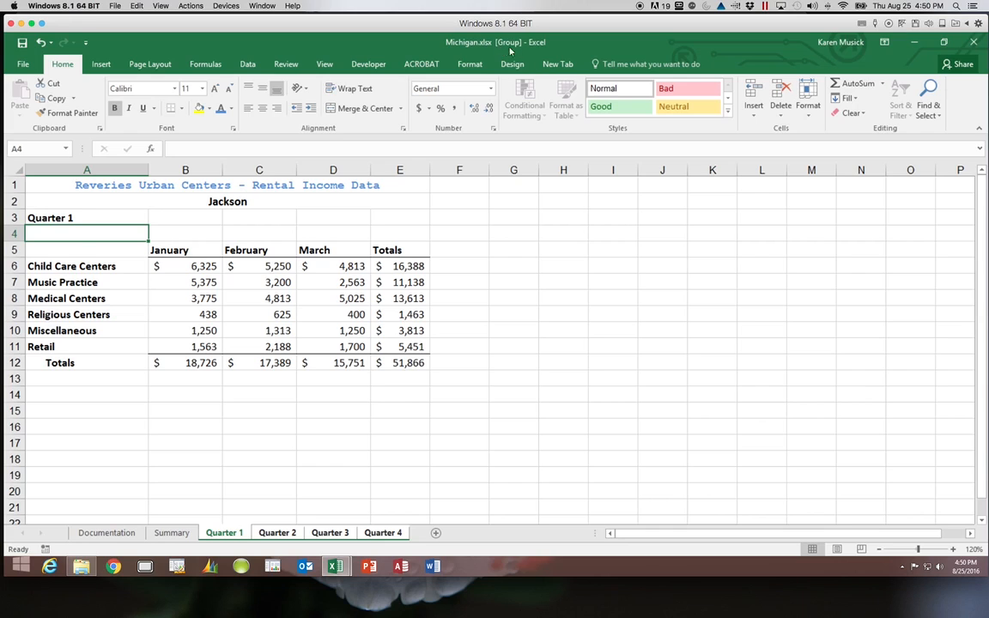
Step: Enter the formula =Summary!A3 in cell A4 of the grouped quarter sheets to link the year
{"action": "left_click", "coordinate": [62, 230]}
{"action": "type", "text": "="}
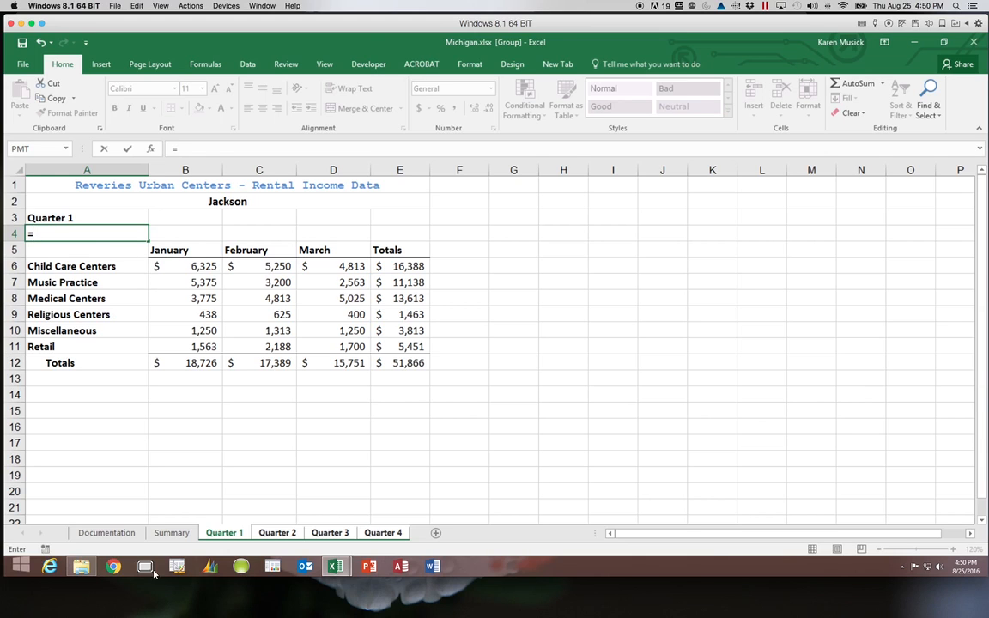
{"action": "left_click", "coordinate": [171, 533]}
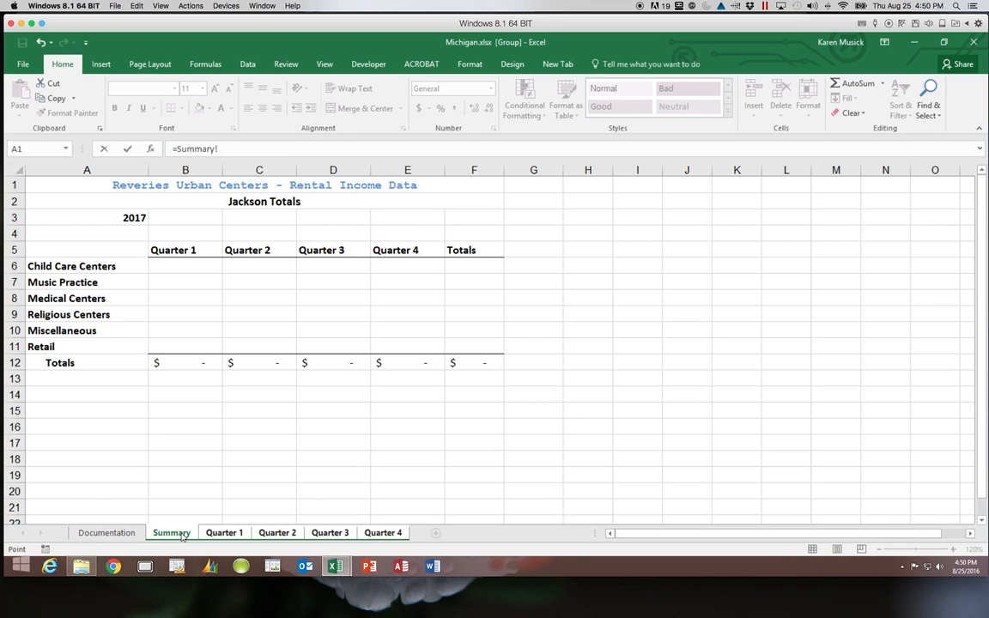
{"action": "left_click", "coordinate": [131, 220]}
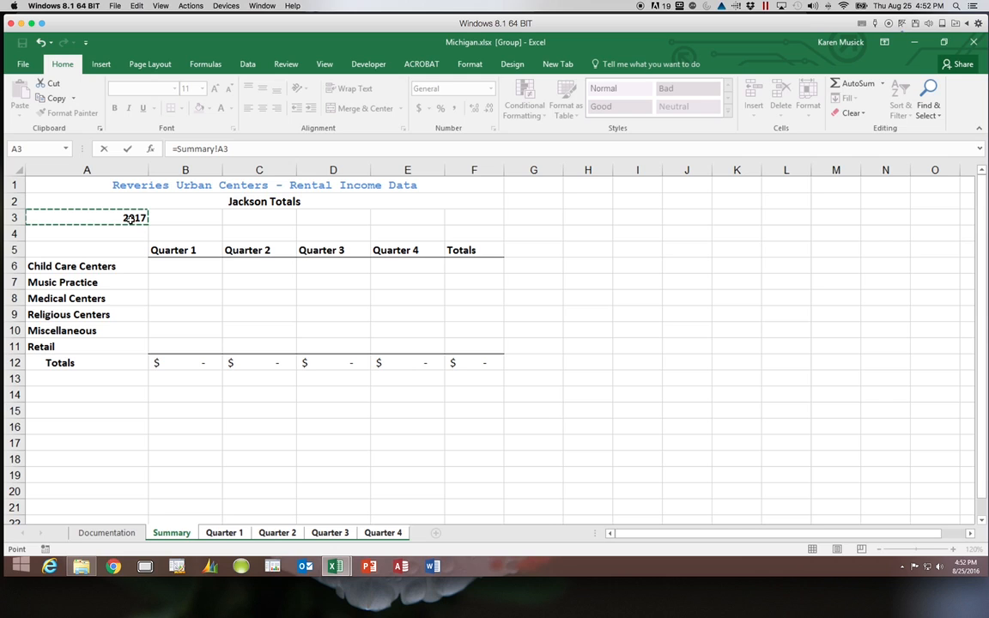
{"action": "key", "text": "Return"}
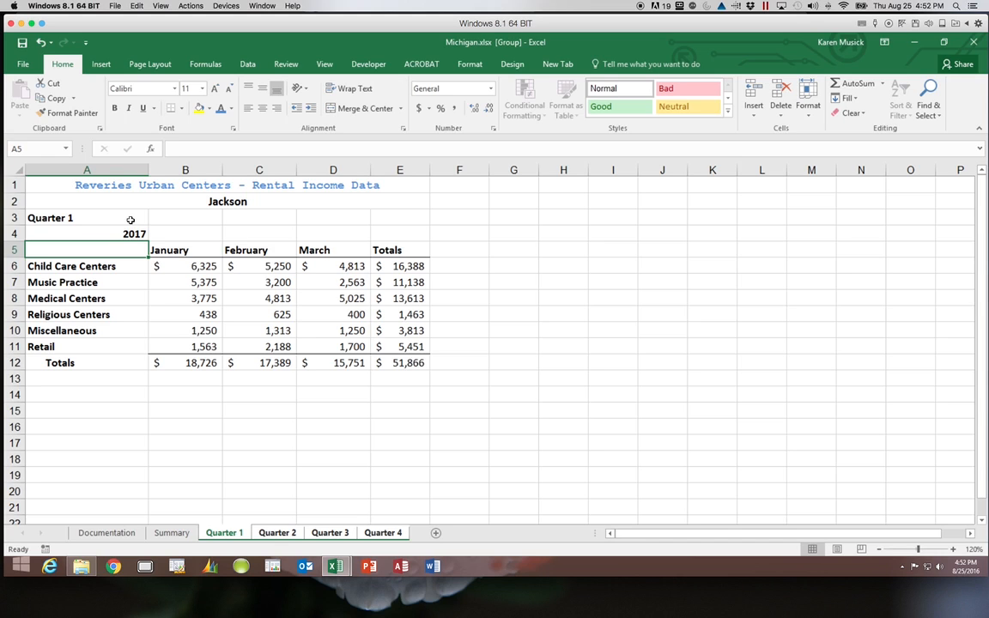
{"action": "left_click", "coordinate": [132, 232]}
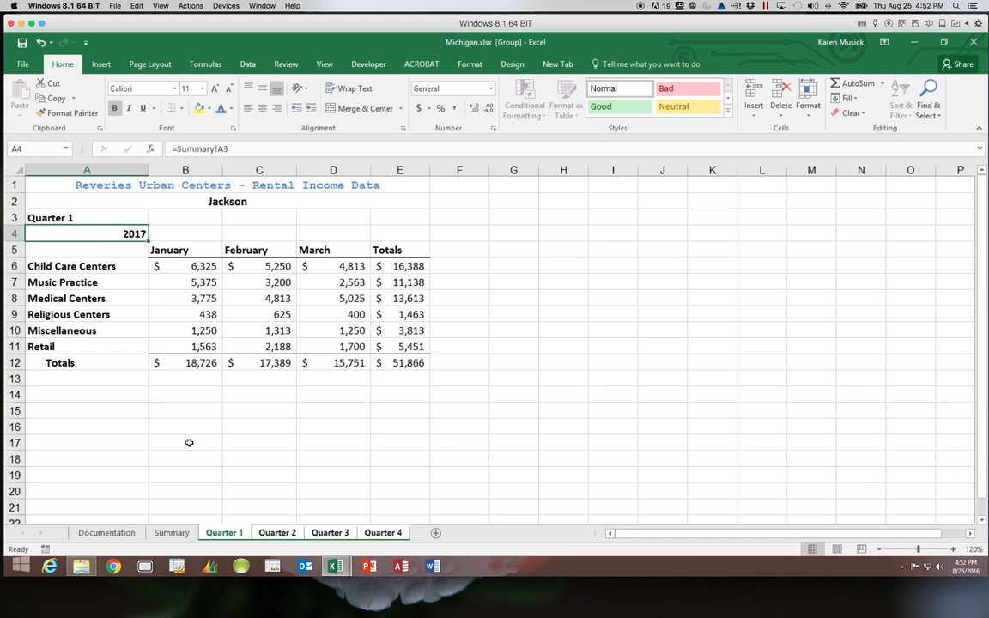
Step: Check the linked year in cell A4 on the Quarter 2, Quarter 3 and Quarter 4 sheets
{"action": "left_click", "coordinate": [273, 535]}
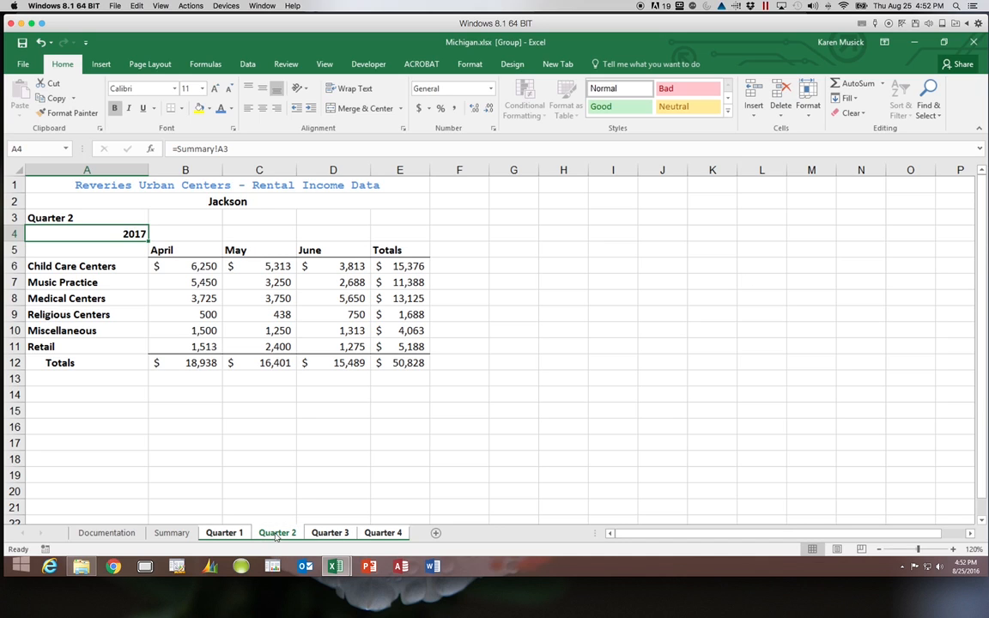
{"action": "left_click", "coordinate": [331, 532]}
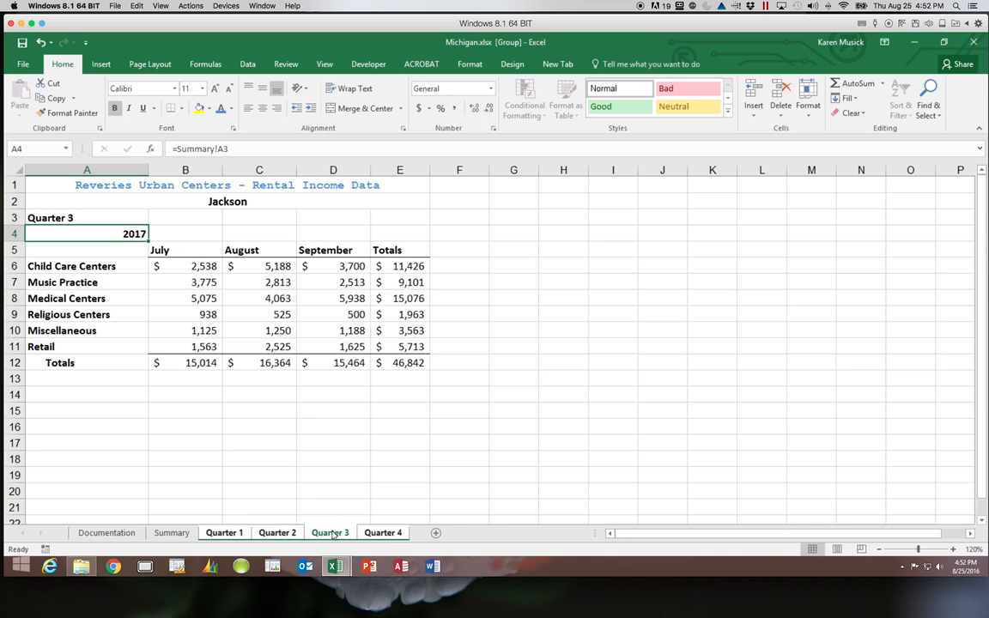
{"action": "left_click", "coordinate": [383, 533]}
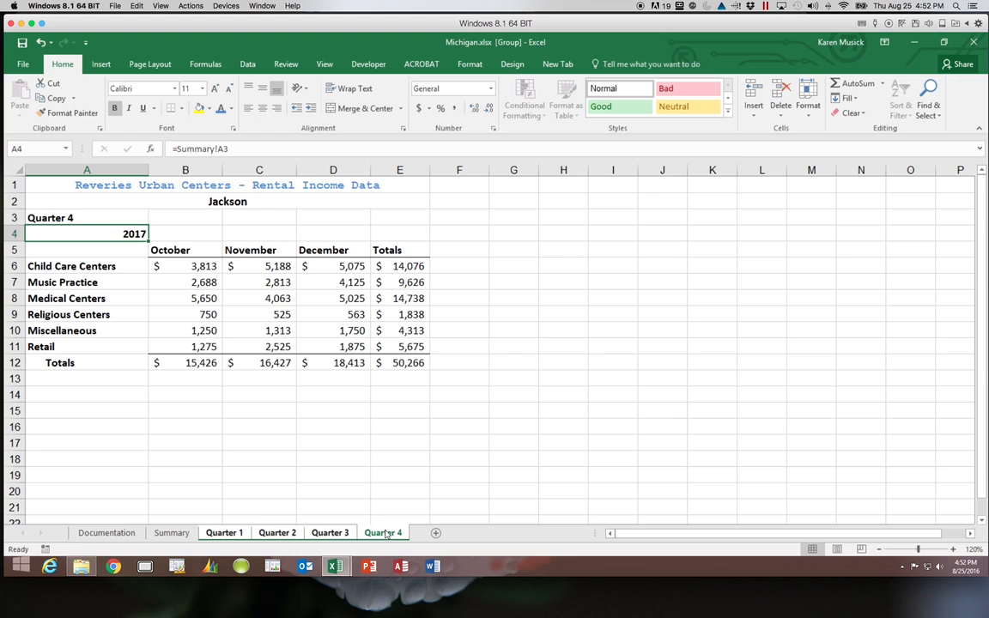
Step: Ungroup the quarter sheets and change cell A3 on the Summary sheet to Fiscal Year - 2017
{"action": "left_click", "coordinate": [176, 533], "text": "shift"}
{"action": "left_click", "coordinate": [177, 533]}
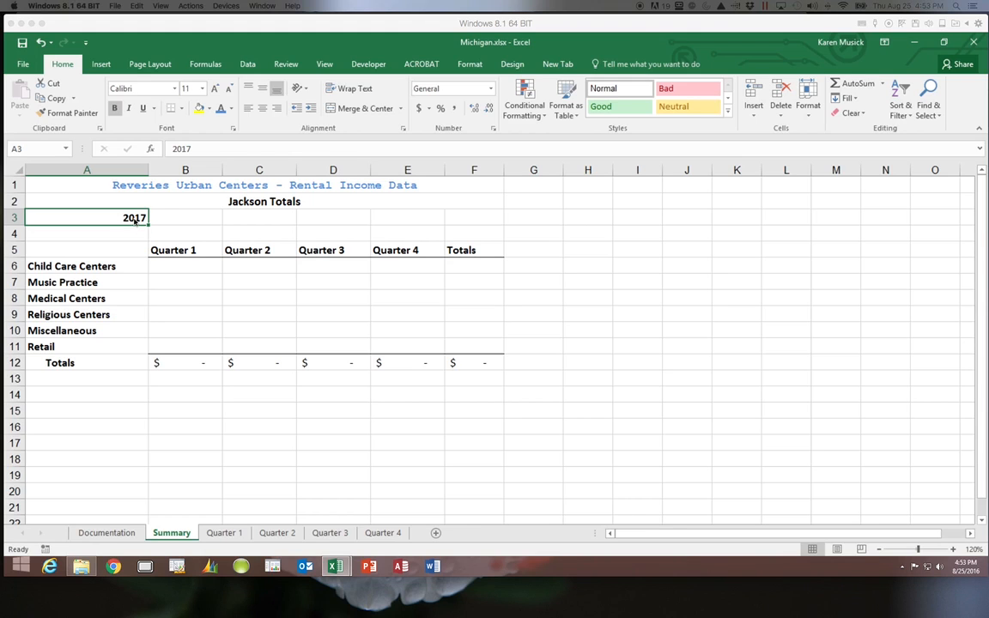
{"action": "left_click", "coordinate": [174, 149]}
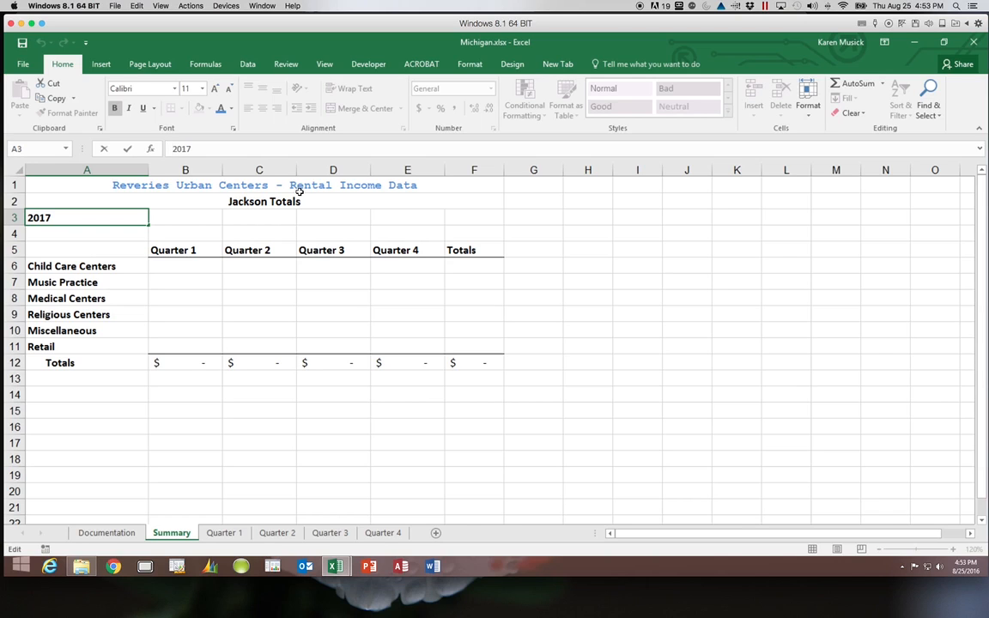
{"action": "type", "text": "Fiscal Year "}
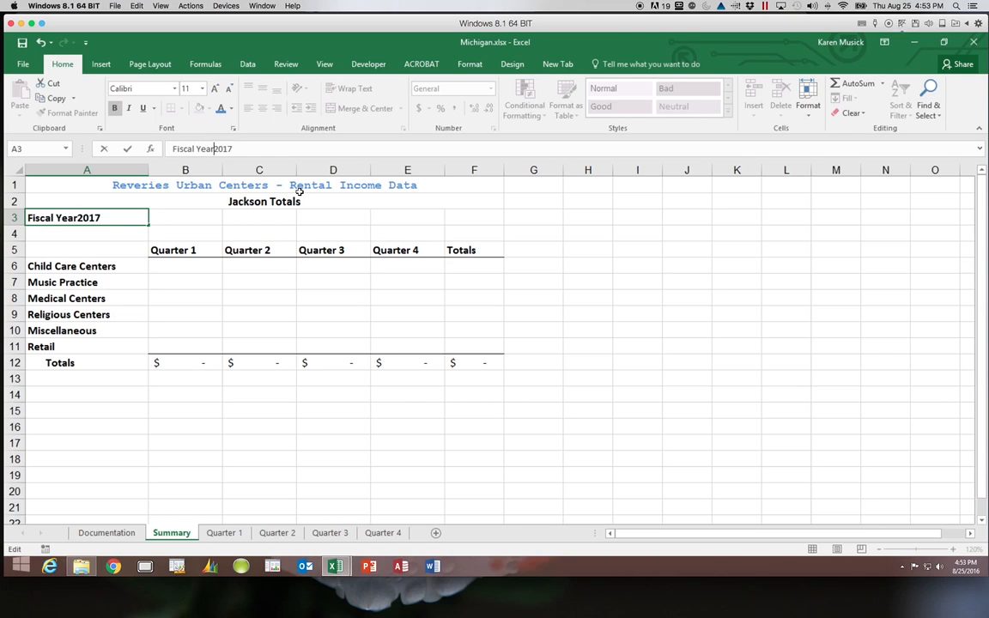
{"action": "type", "text": "-"}
{"action": "key", "text": "Return"}
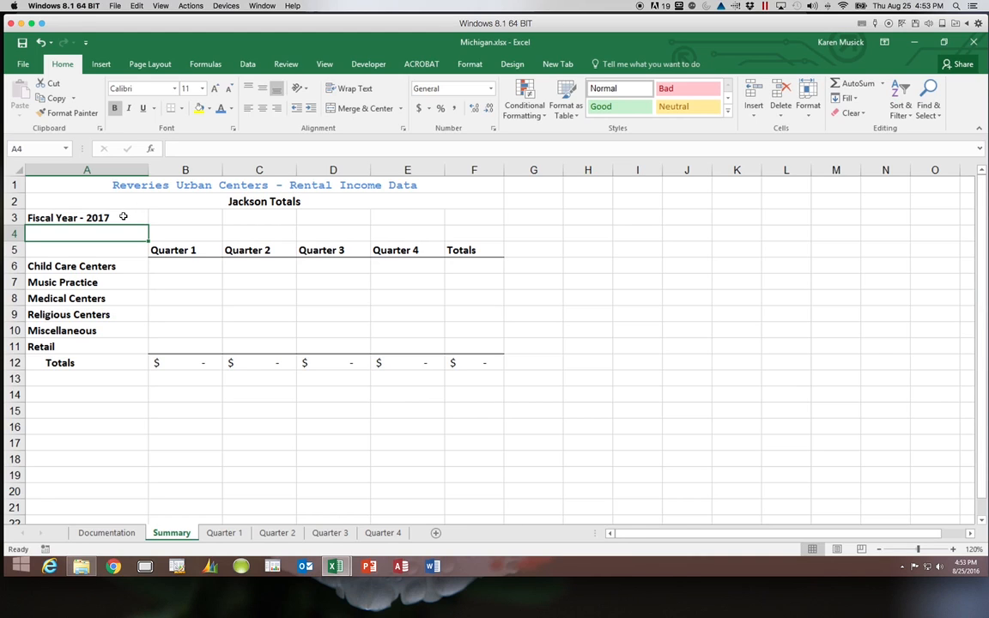
Step: Check cell A4 on each of the four quarter sheets for the updated fiscal year text, and return to the Summary sheet
{"action": "left_click", "coordinate": [223, 533]}
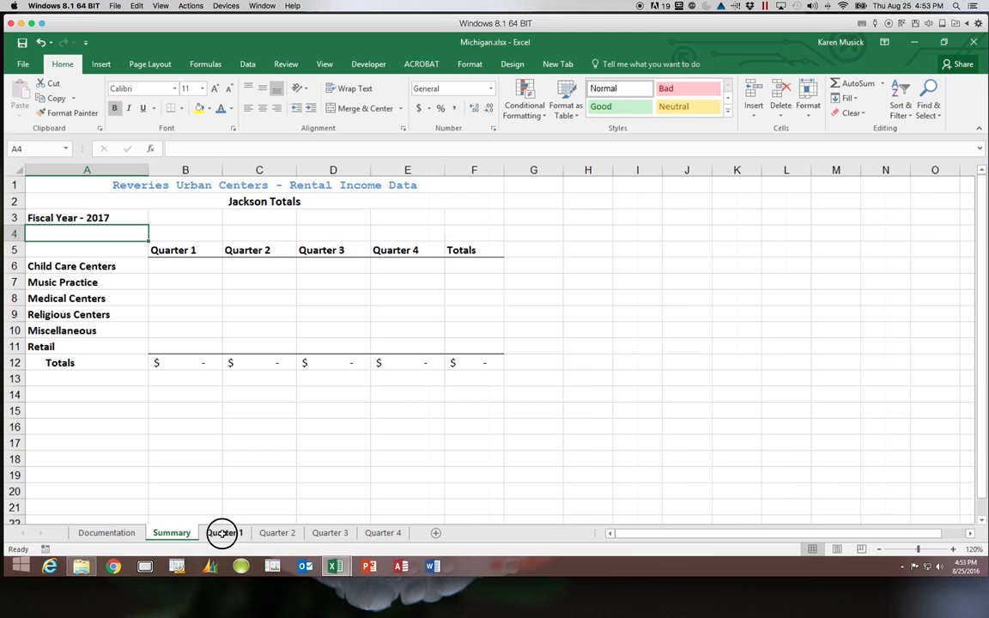
{"action": "left_click", "coordinate": [275, 533]}
{"action": "left_click", "coordinate": [330, 533]}
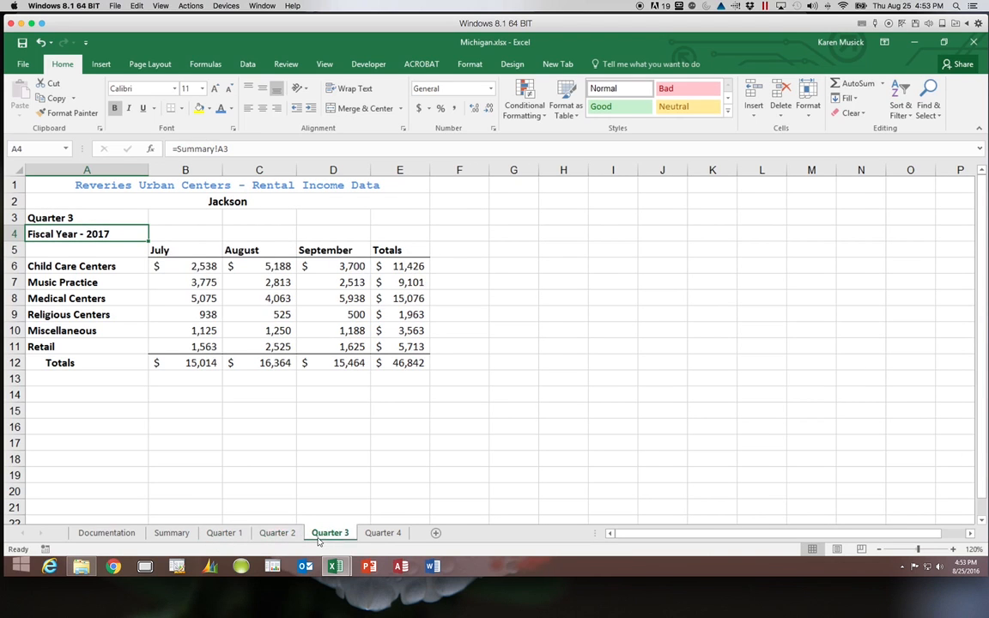
{"action": "left_click", "coordinate": [379, 535]}
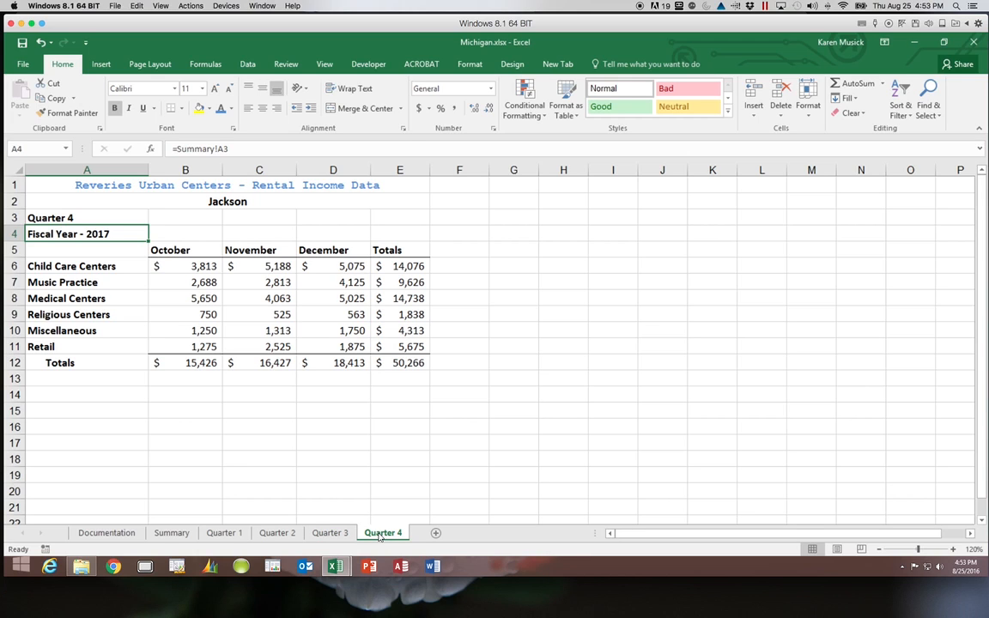
{"action": "left_click", "coordinate": [169, 534]}
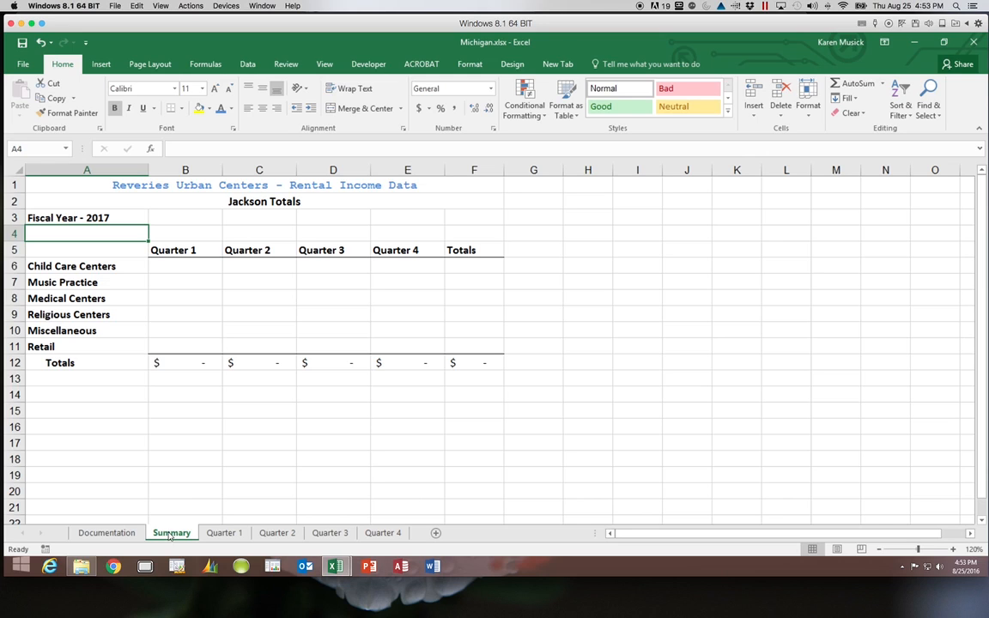
Step: Enter the formula ='Quarter 1'!E6 in Summary cell B6 to link the Quarter 1 Child Care Centers total
{"action": "left_click", "coordinate": [192, 266]}
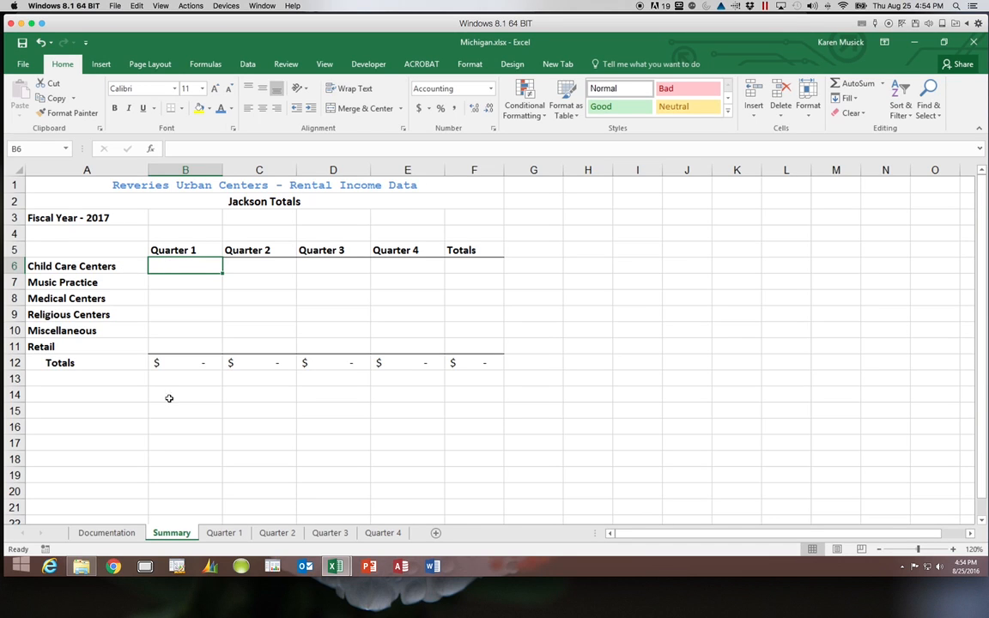
{"action": "left_click", "coordinate": [225, 533]}
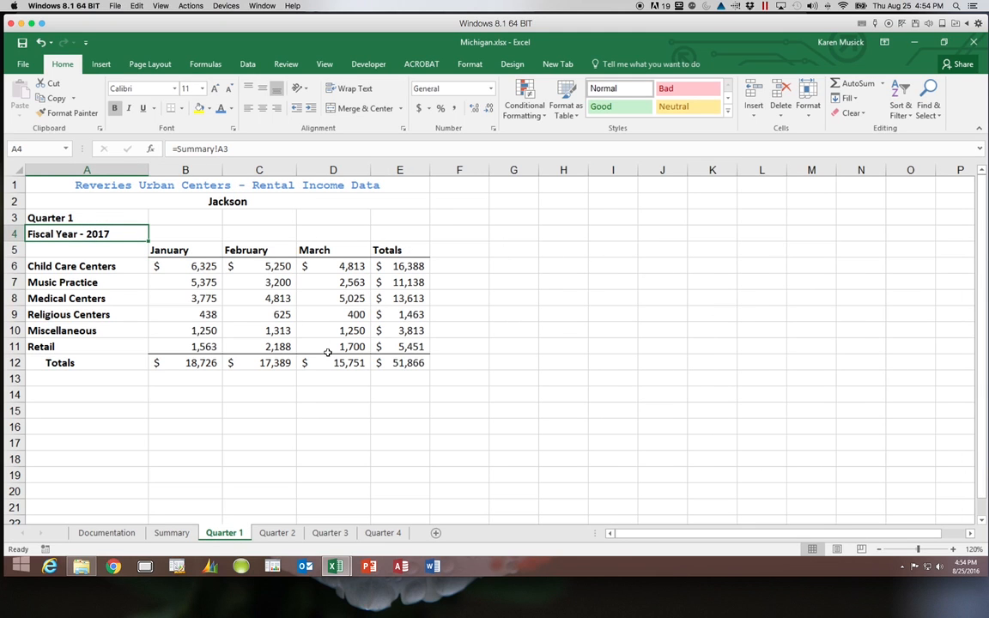
{"action": "left_click", "coordinate": [393, 264]}
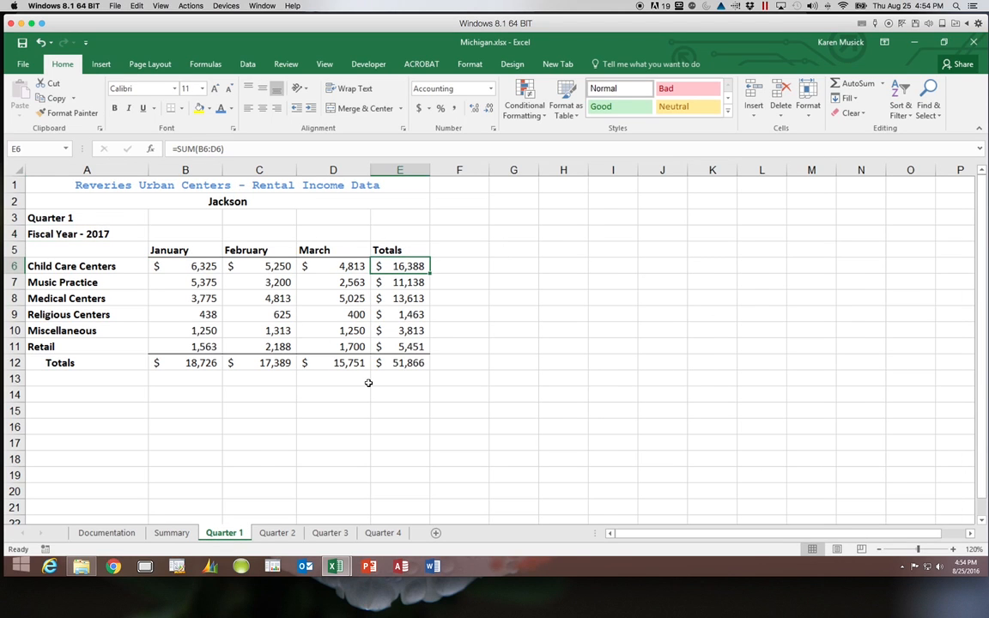
{"action": "left_click", "coordinate": [171, 533]}
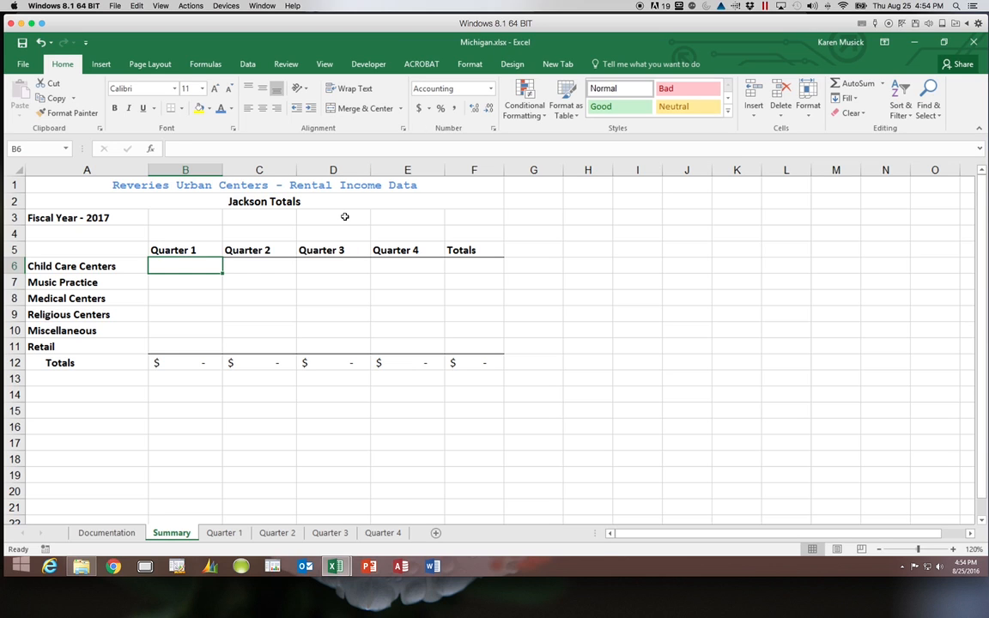
{"action": "type", "text": "="}
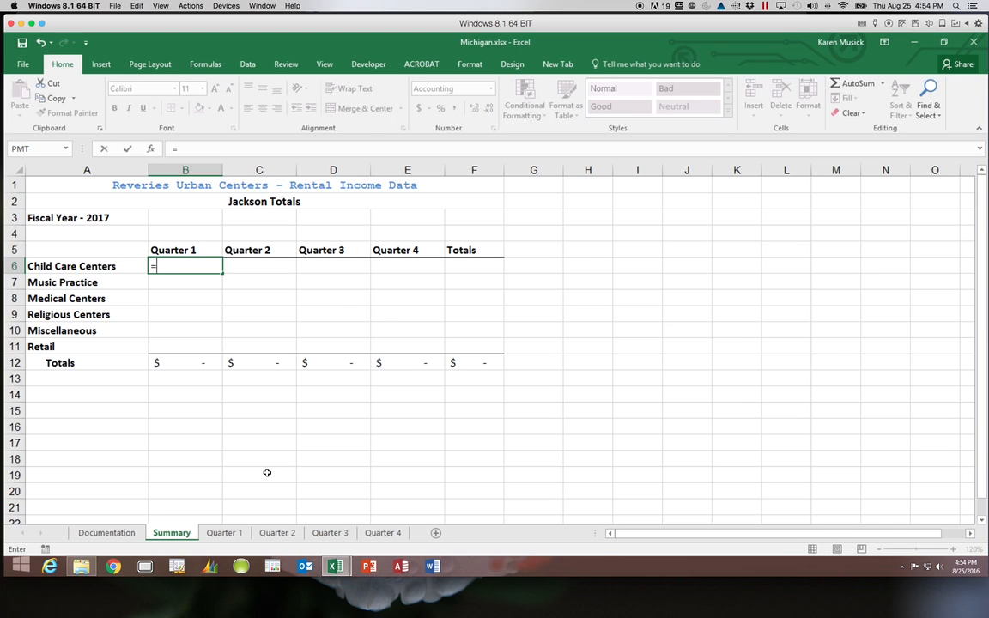
{"action": "left_click", "coordinate": [237, 533]}
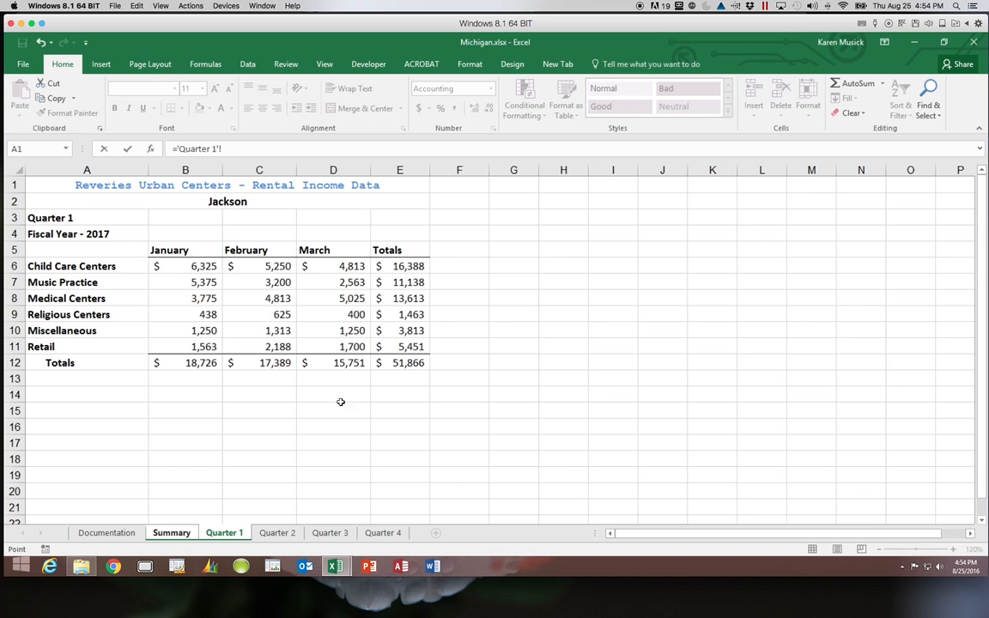
{"action": "left_click", "coordinate": [419, 265]}
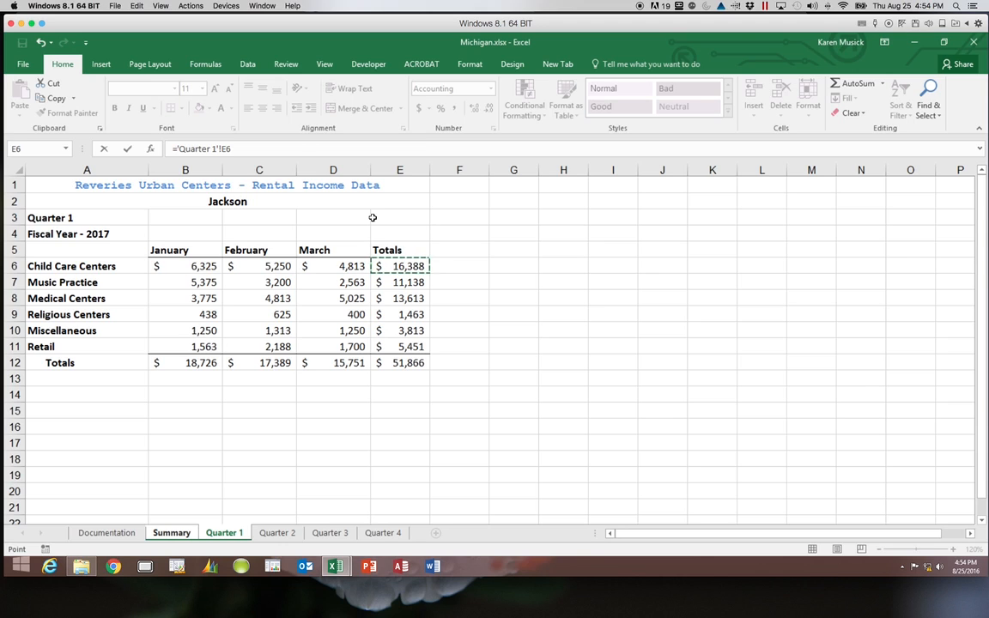
{"action": "left_click", "coordinate": [293, 149]}
{"action": "type", "text": "+"}
{"action": "key", "text": "BackSpace"}
{"action": "key", "text": "Return"}
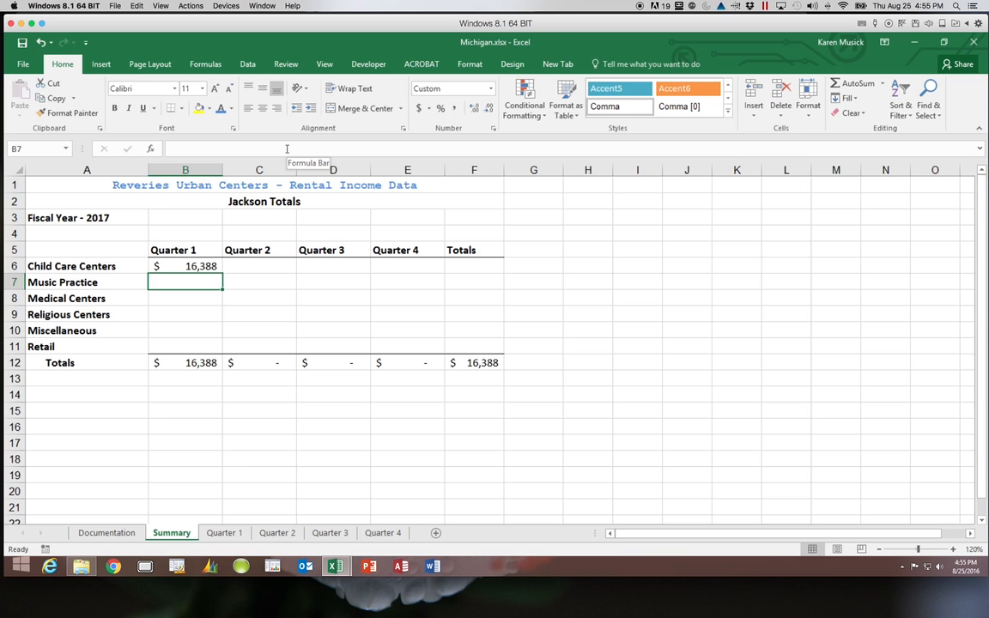
Step: Enter the formula ='Quarter 2'!E6 in Summary cell C6 to link the Quarter 2 Child Care Centers total
{"action": "left_click", "coordinate": [256, 266]}
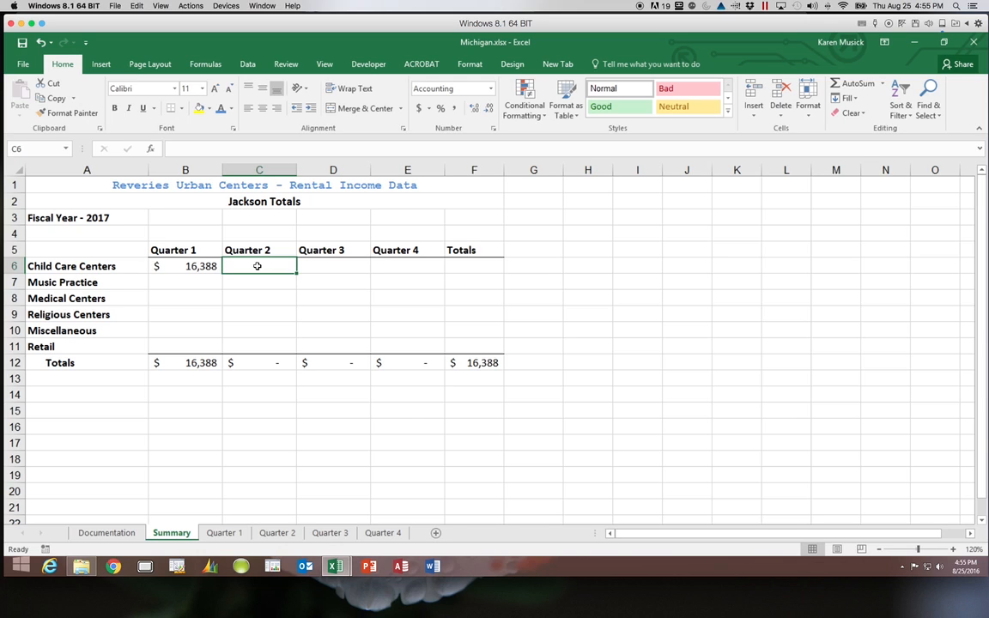
{"action": "type", "text": "="}
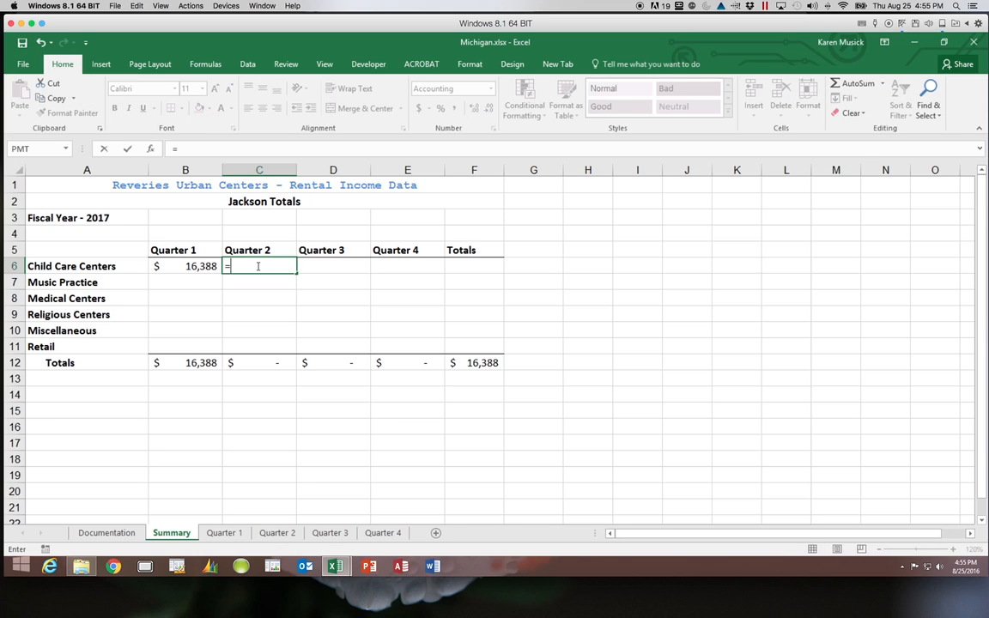
{"action": "left_click", "coordinate": [271, 533]}
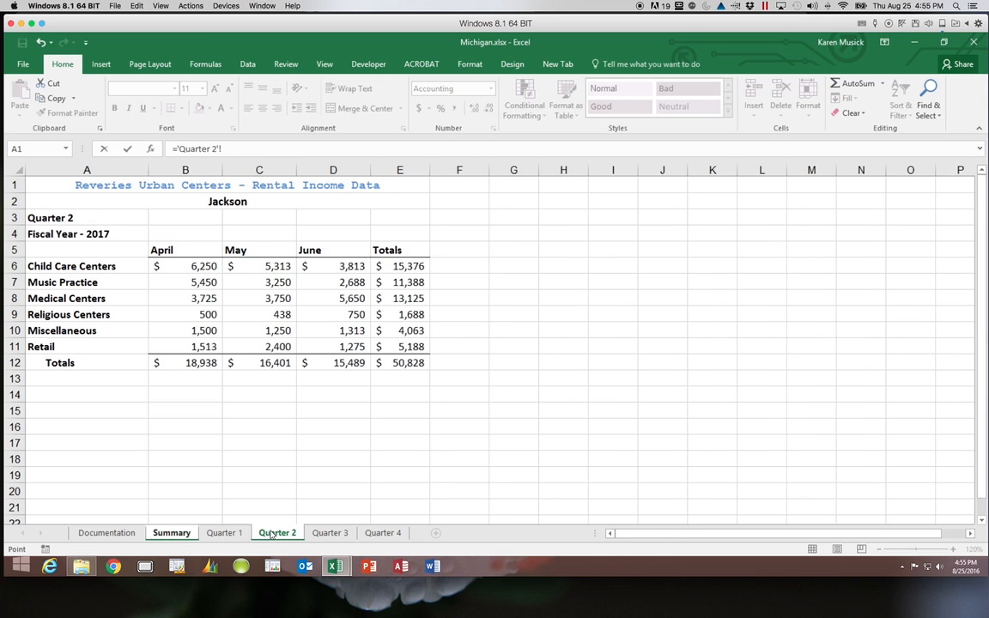
{"action": "left_click", "coordinate": [422, 266]}
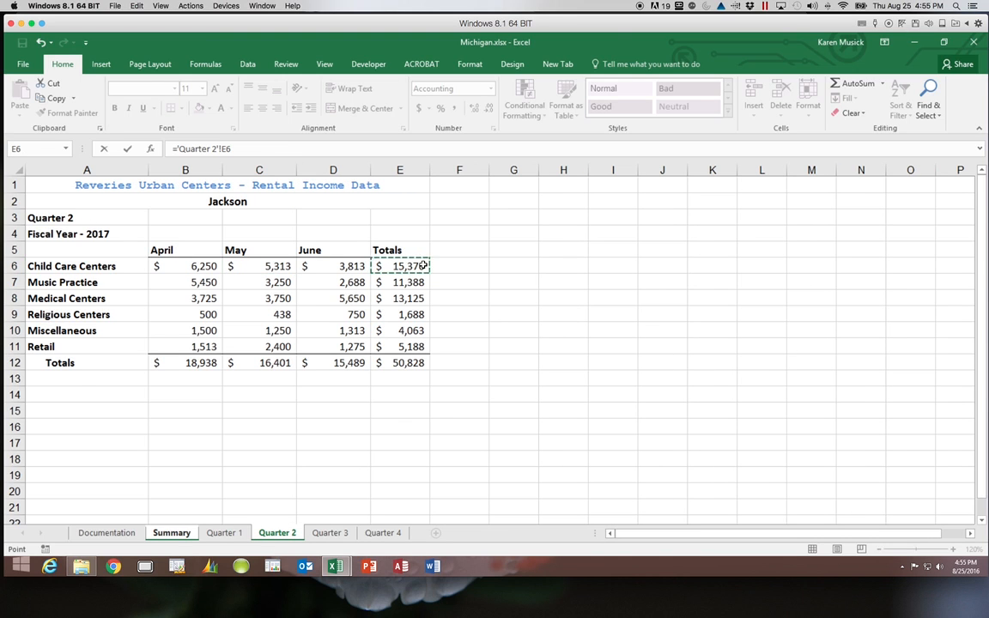
{"action": "key", "text": "Return"}
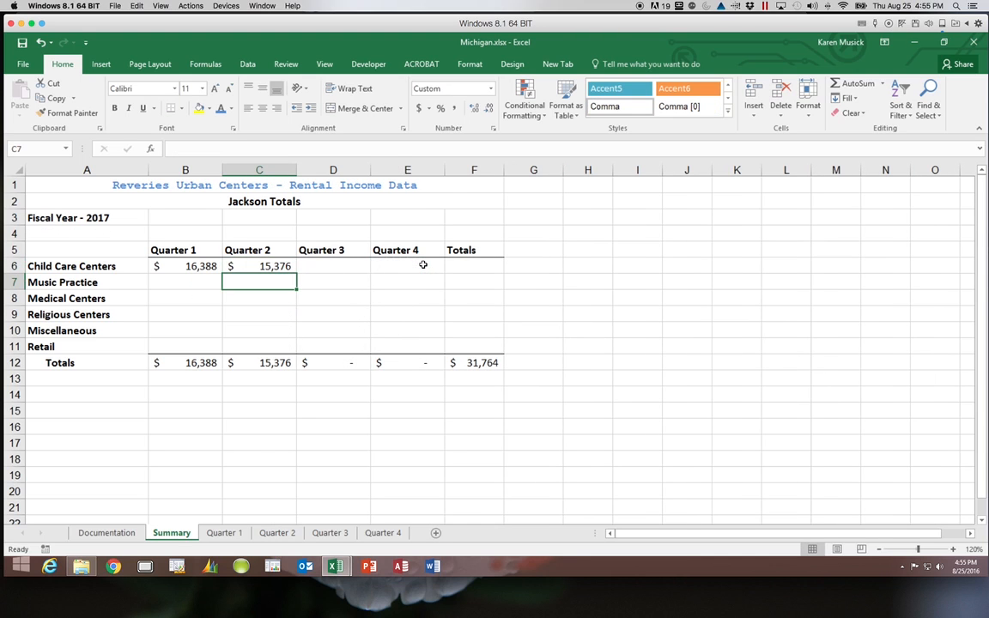
Step: Link Summary cell D6 to the Child Care Centers total in cell E6 of the Quarter 3 sheet
{"action": "left_click", "coordinate": [352, 263]}
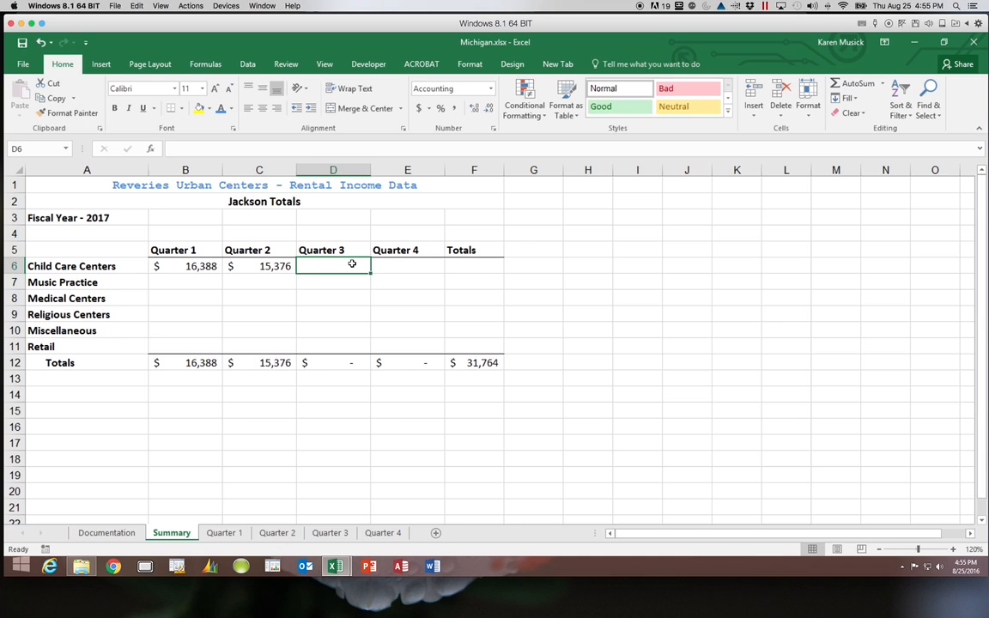
{"action": "type", "text": "="}
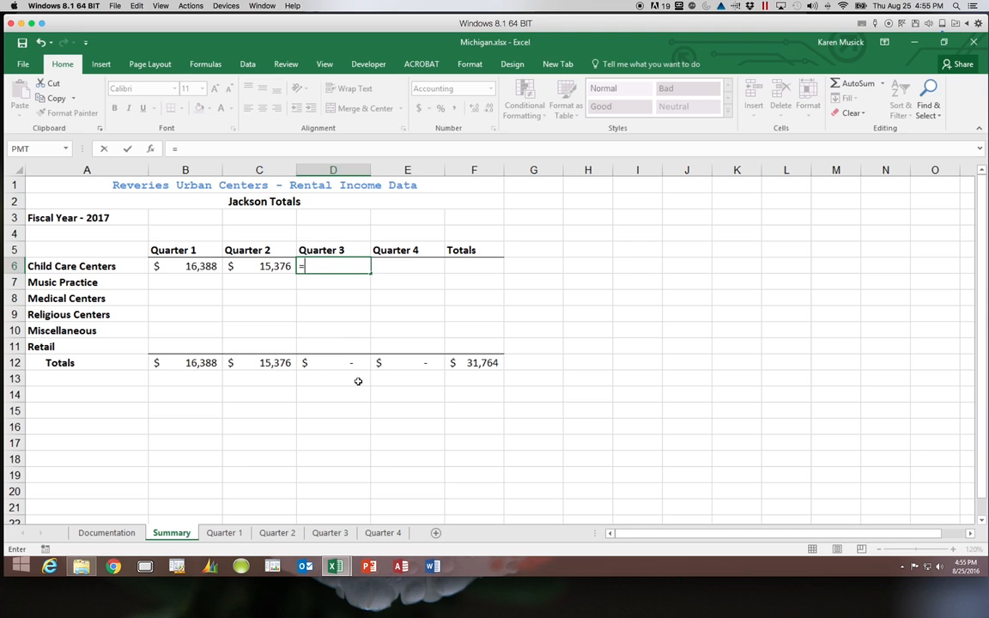
{"action": "left_click", "coordinate": [331, 532]}
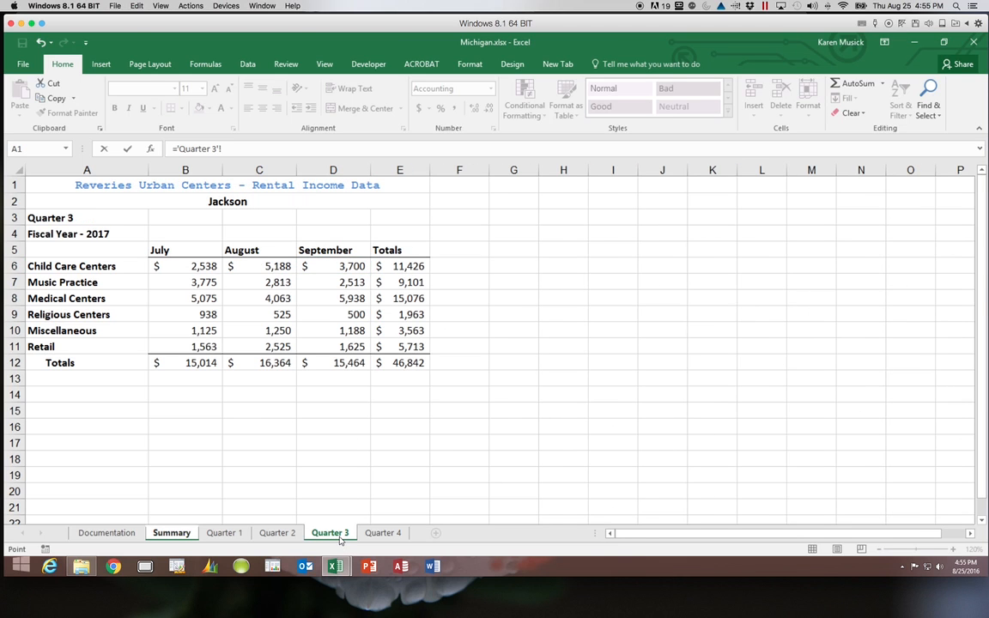
{"action": "left_click", "coordinate": [420, 266]}
{"action": "scroll", "coordinate": [421, 268], "scroll_direction": "right", "scroll_amount": 5}
{"action": "key", "text": "Return"}
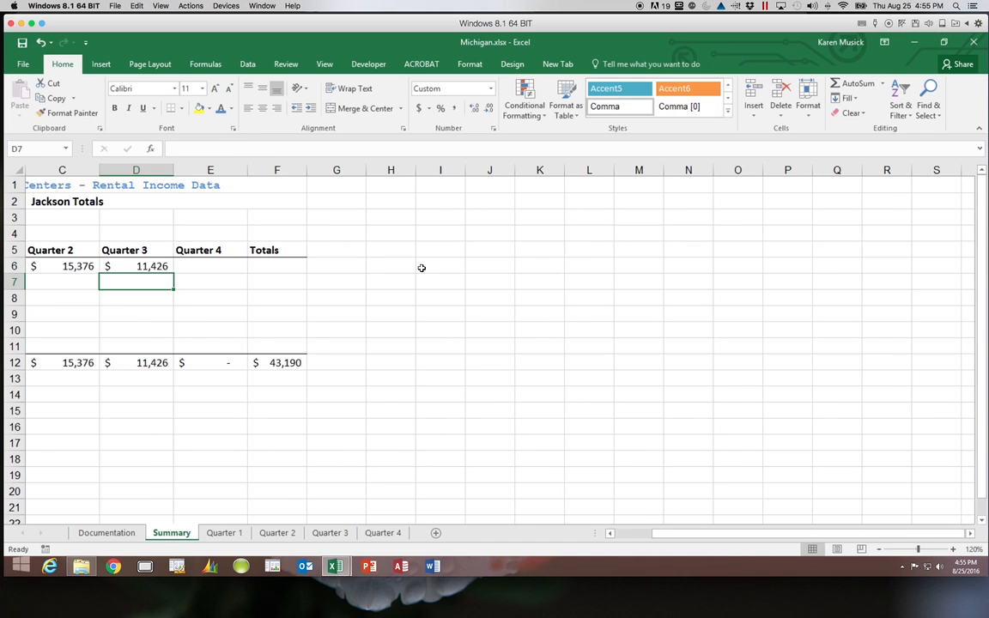
Step: Enter the formula ='Quarter 4'!E6 in Summary cell E6 to link the Quarter 4 Child Care Centers total
{"action": "left_click", "coordinate": [212, 273]}
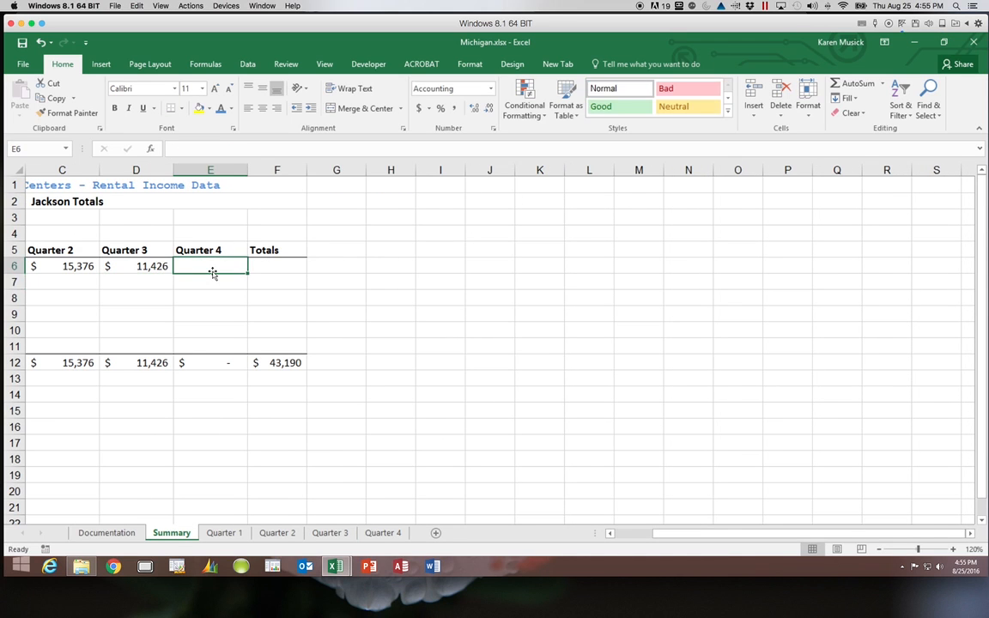
{"action": "type", "text": "="}
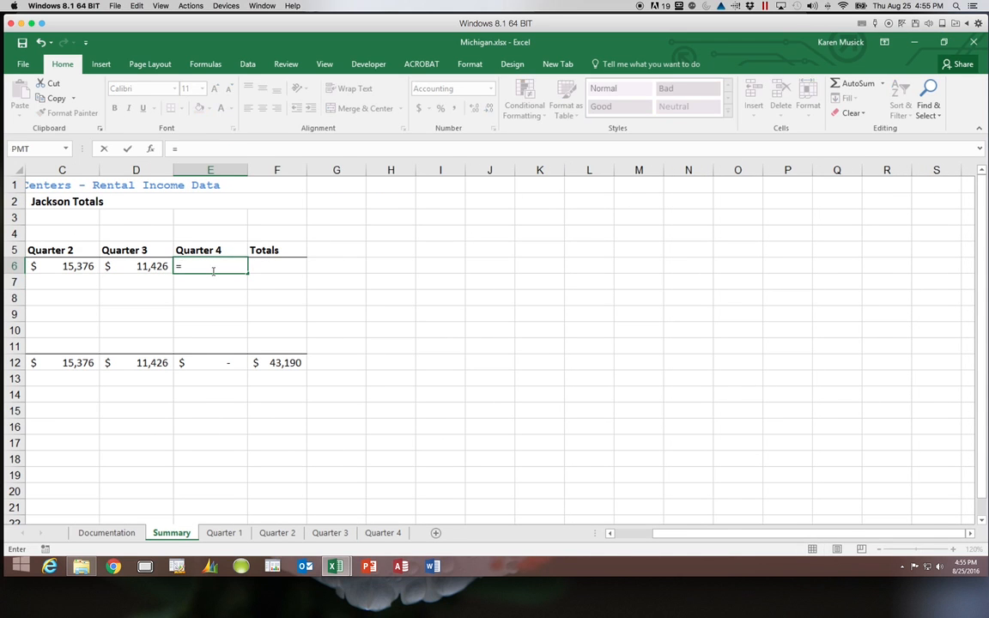
{"action": "left_click", "coordinate": [381, 532]}
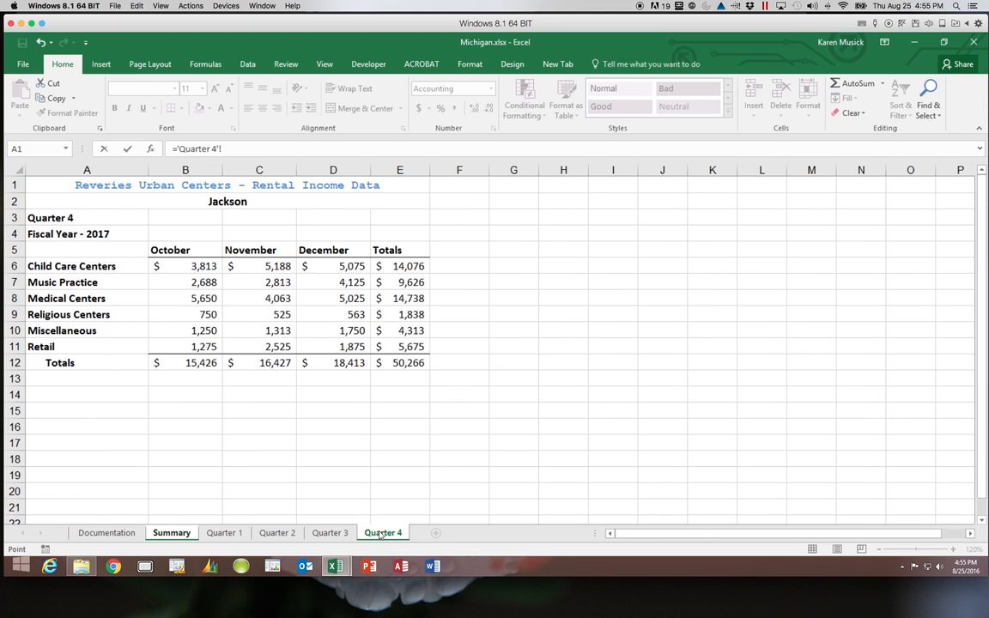
{"action": "left_click", "coordinate": [423, 261]}
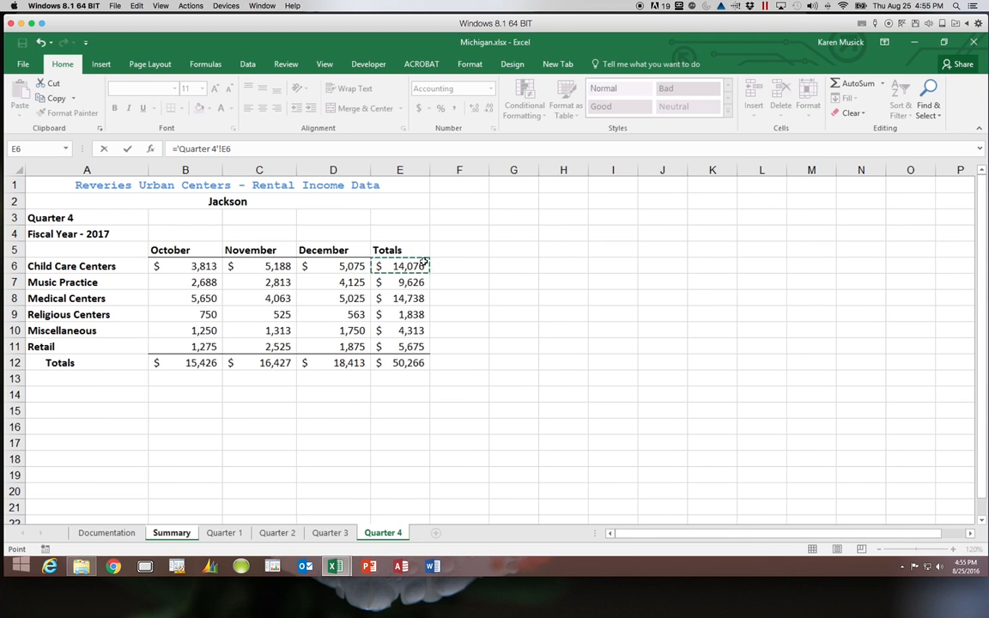
{"action": "scroll", "coordinate": [423, 261], "scroll_direction": "right", "scroll_amount": 10}
{"action": "key", "text": "Return"}
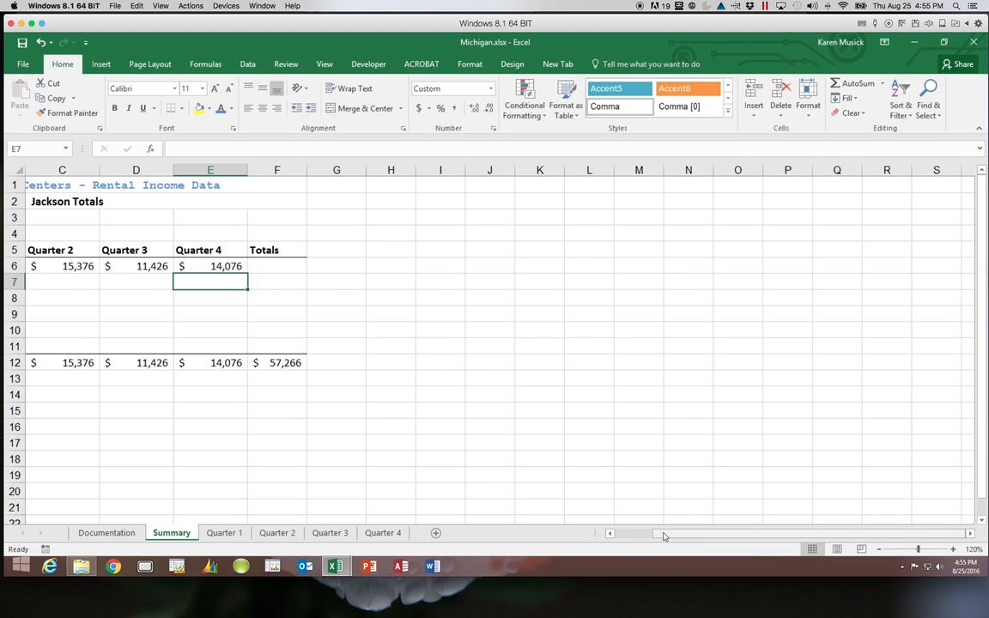
{"action": "left_click_drag", "start_coordinate": [634, 532], "coordinate": [566, 480]}
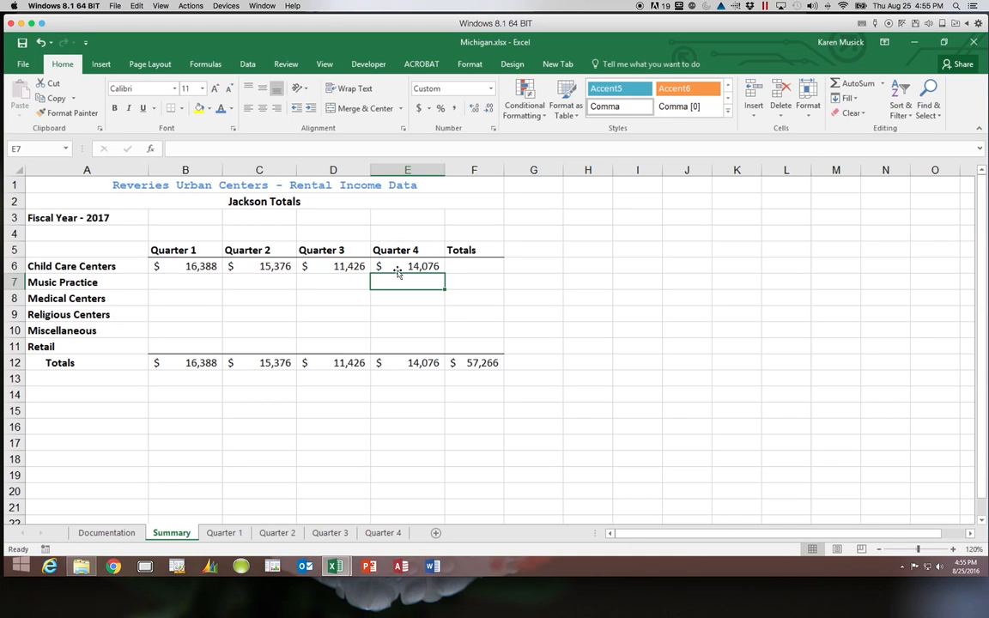
{"action": "left_click", "coordinate": [200, 266]}
{"action": "left_click", "coordinate": [204, 279]}
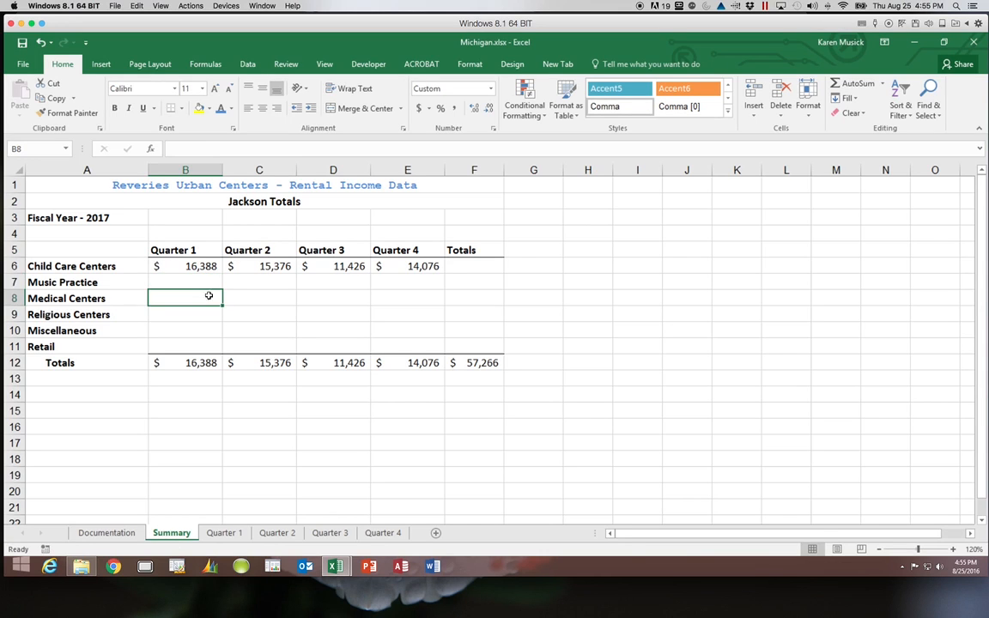
Step: Fill the Child Care Centers link formulas in B6:E6 down through row 11 of the Summary sheet, without formatting
{"action": "left_click", "coordinate": [203, 268]}
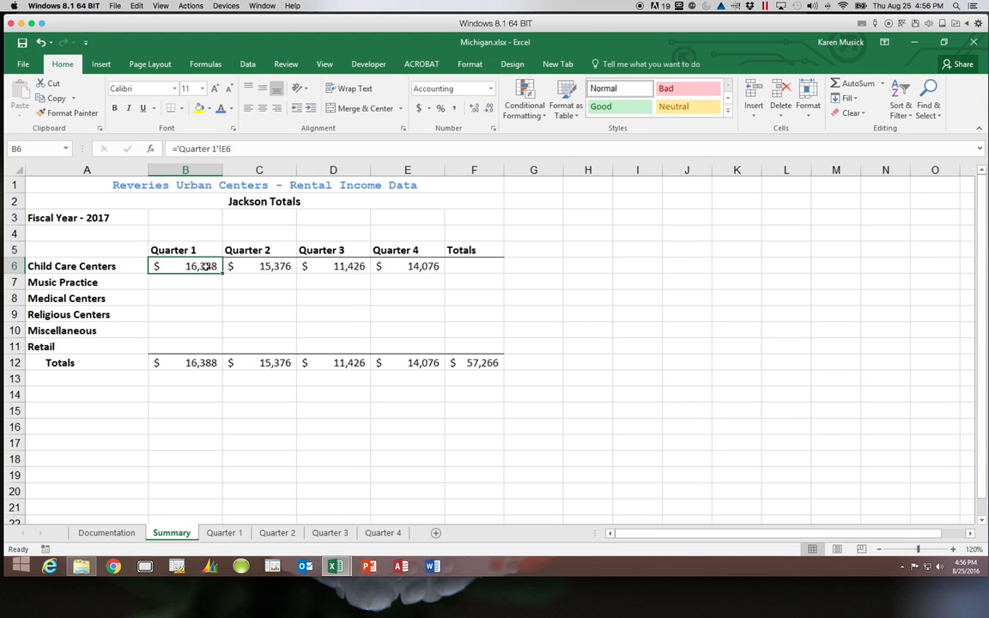
{"action": "left_click_drag", "start_coordinate": [201, 267], "coordinate": [441, 349]}
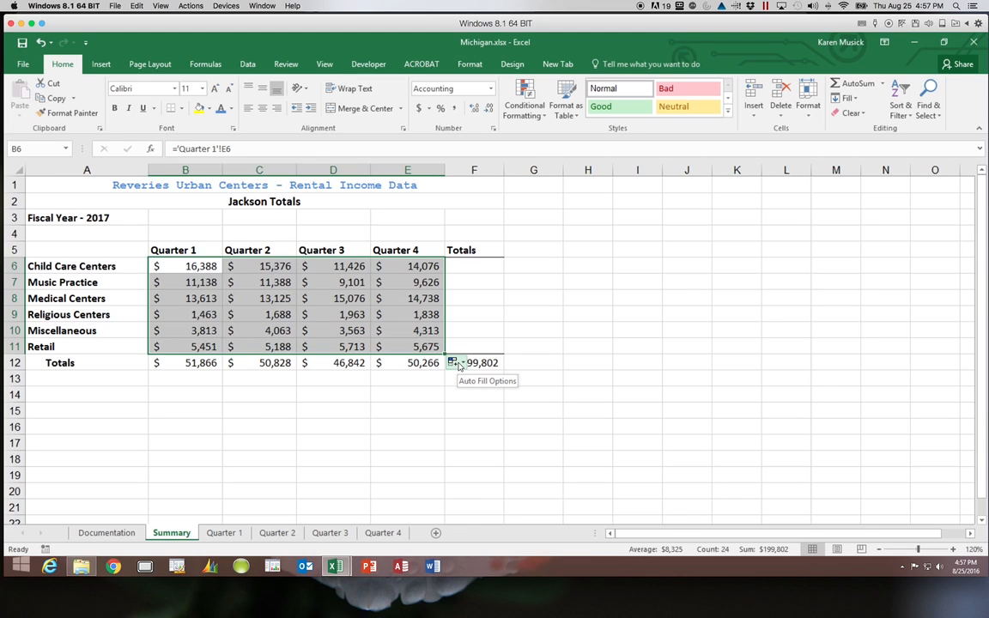
{"action": "left_click", "coordinate": [458, 364]}
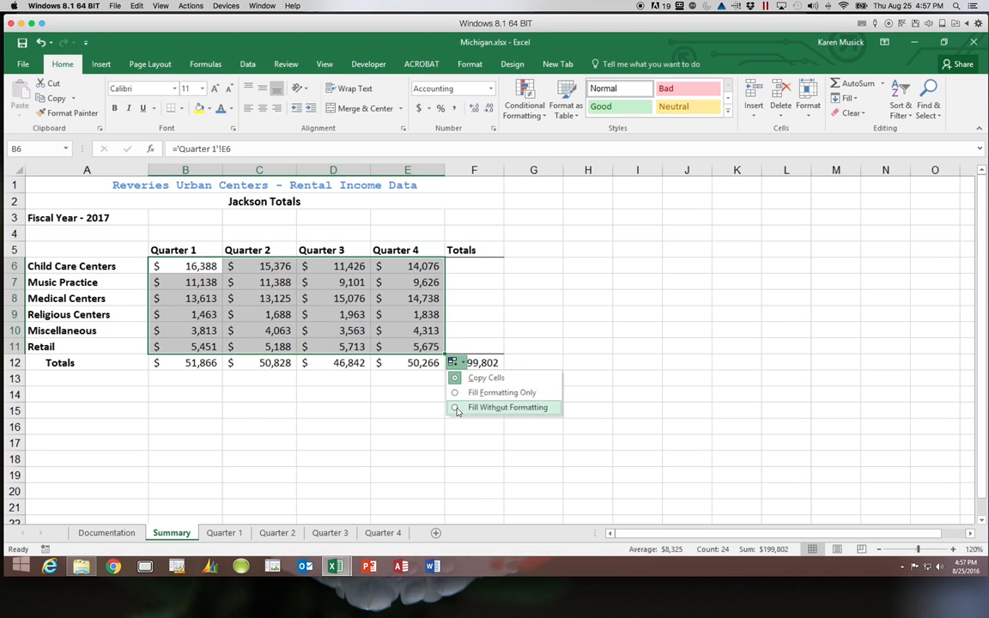
{"action": "left_click", "coordinate": [456, 409]}
{"action": "left_click", "coordinate": [354, 421]}
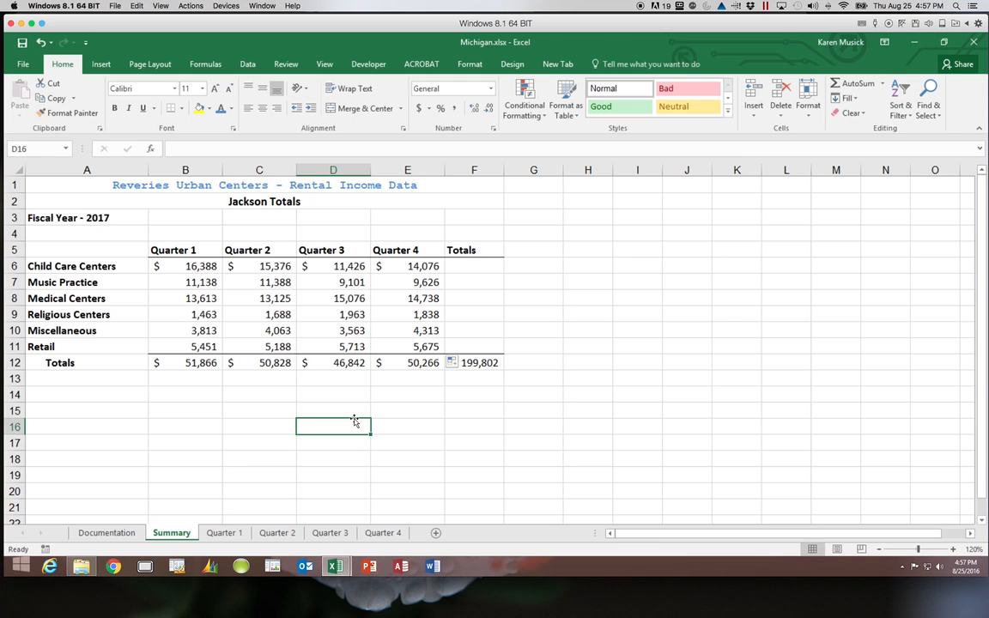
Step: Check the filled link formulas in Summary cells B7, B8 and B9, and save the workbook
{"action": "scroll", "coordinate": [352, 419], "scroll_direction": "down", "scroll_amount": 4}
{"action": "scroll", "coordinate": [352, 419], "scroll_direction": "right", "scroll_amount": 2}
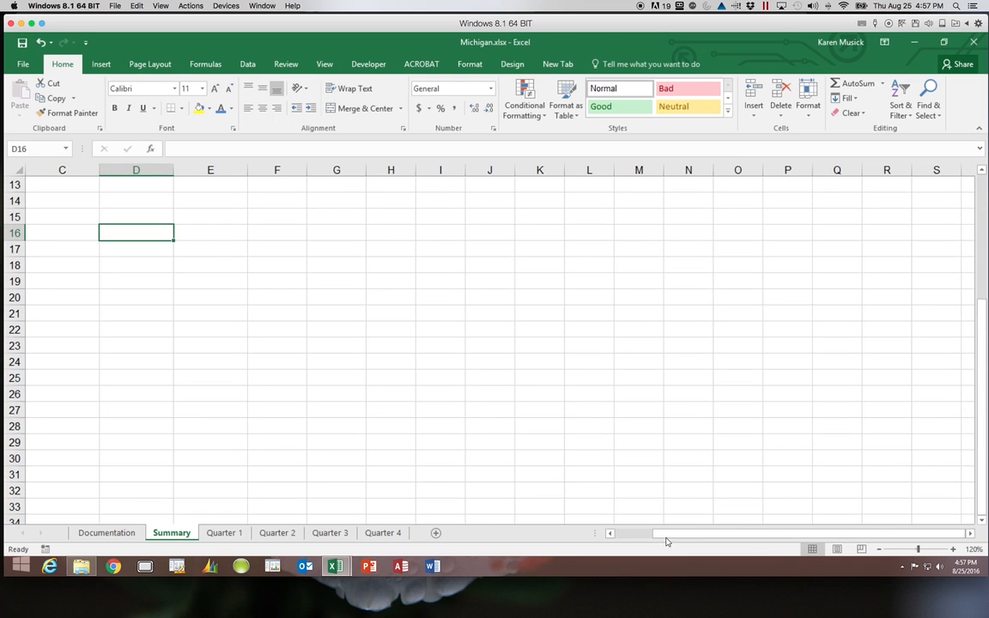
{"action": "left_click_drag", "start_coordinate": [665, 535], "coordinate": [616, 534]}
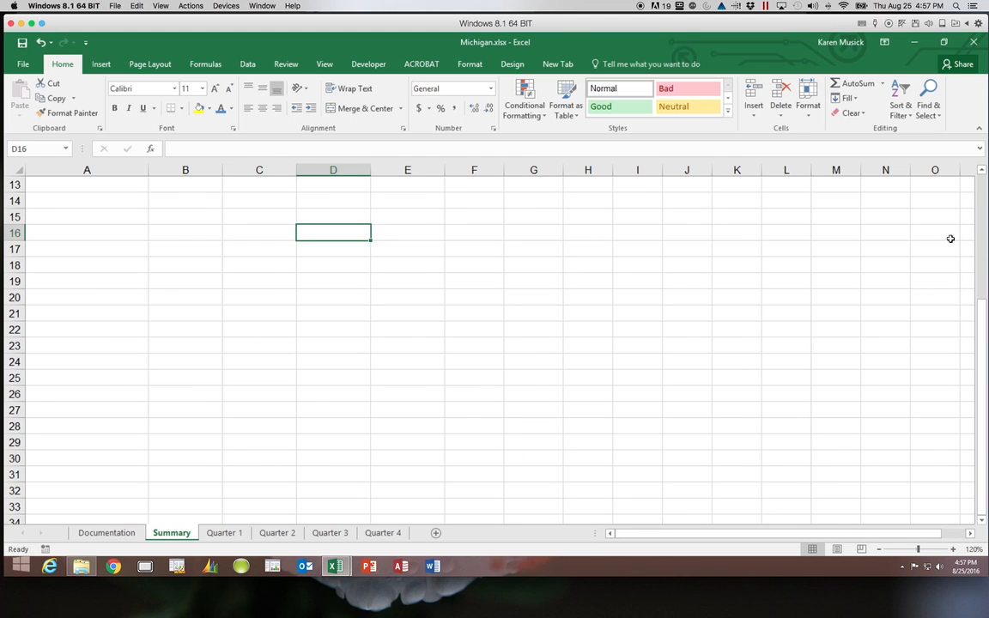
{"action": "scroll", "coordinate": [882, 186], "scroll_direction": "up", "scroll_amount": 4}
{"action": "left_click", "coordinate": [189, 282]}
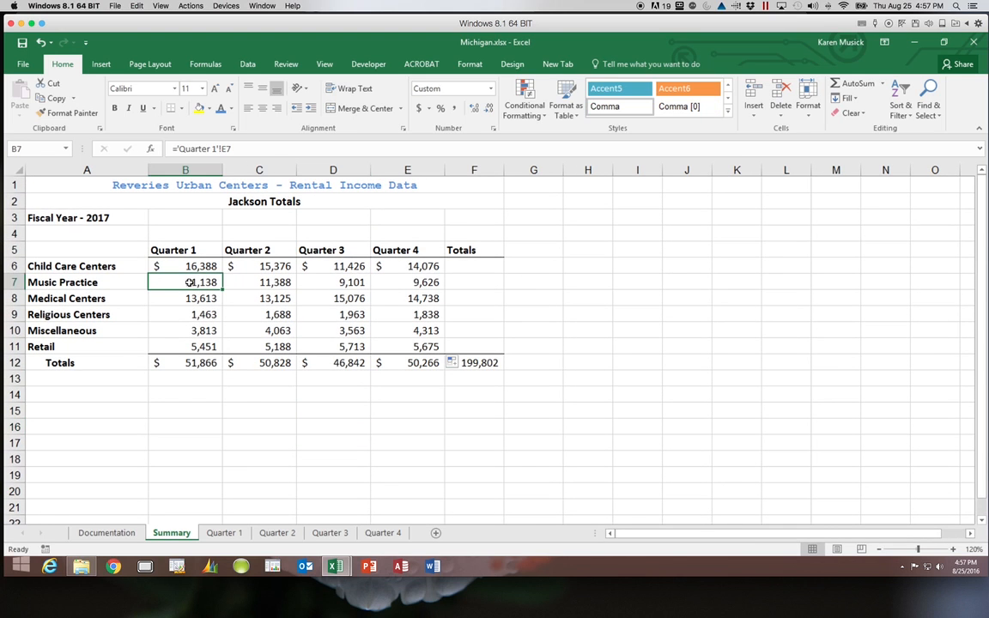
{"action": "left_click", "coordinate": [189, 296]}
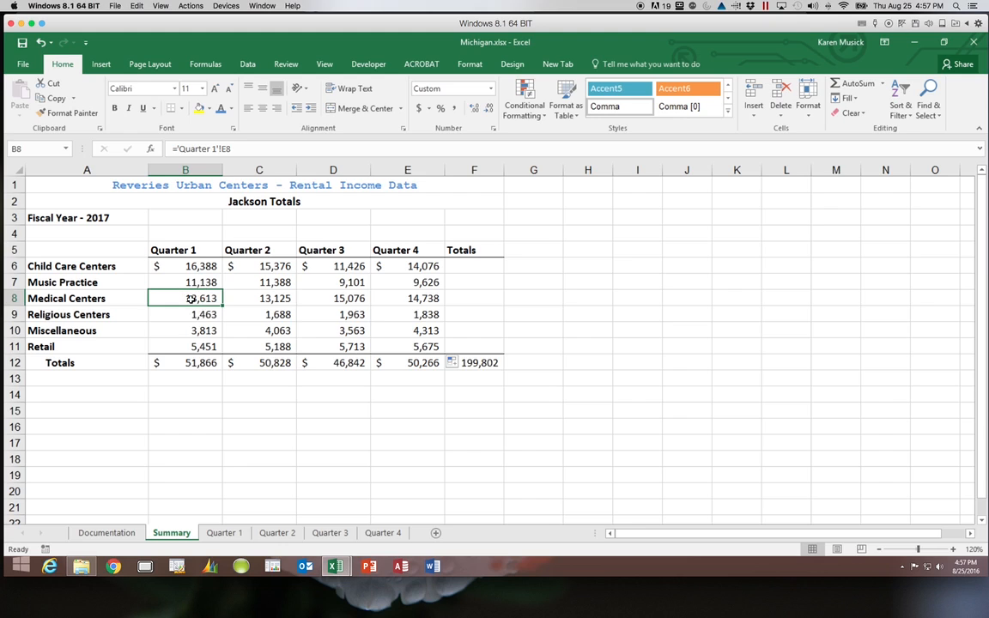
{"action": "left_click", "coordinate": [195, 313]}
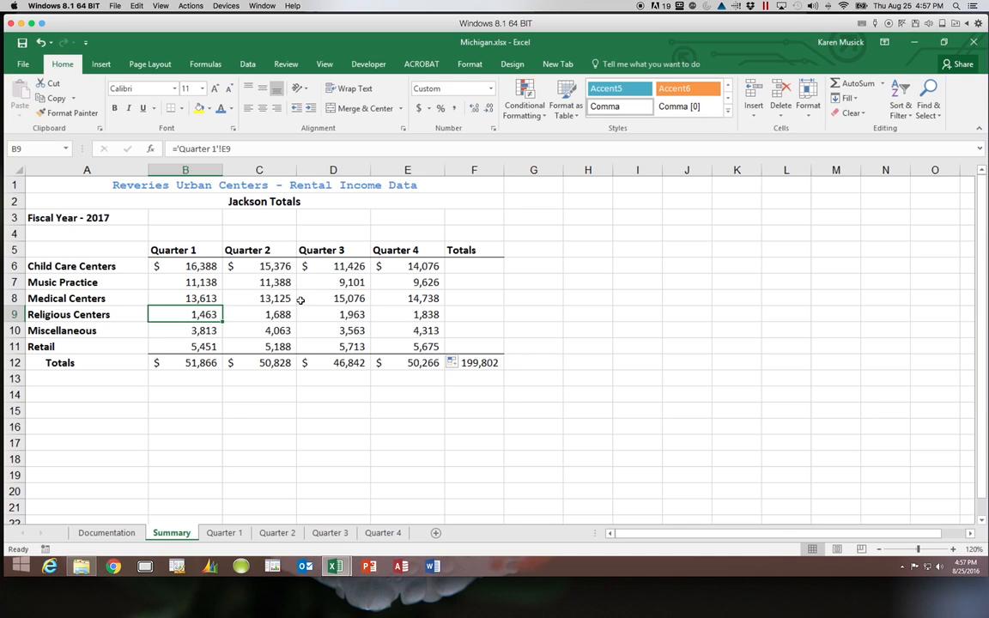
{"action": "left_click", "coordinate": [22, 42]}
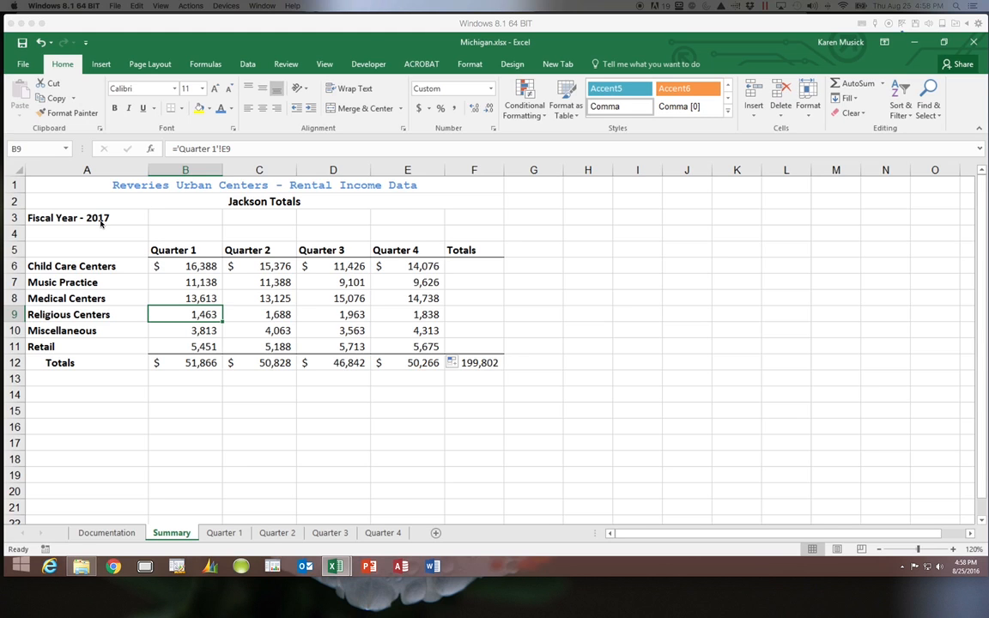
Step: Review the fiscal year formula in cell A4 of the Quarter 1 sheet and the link formula in Summary cell B6
{"action": "left_click", "coordinate": [229, 534]}
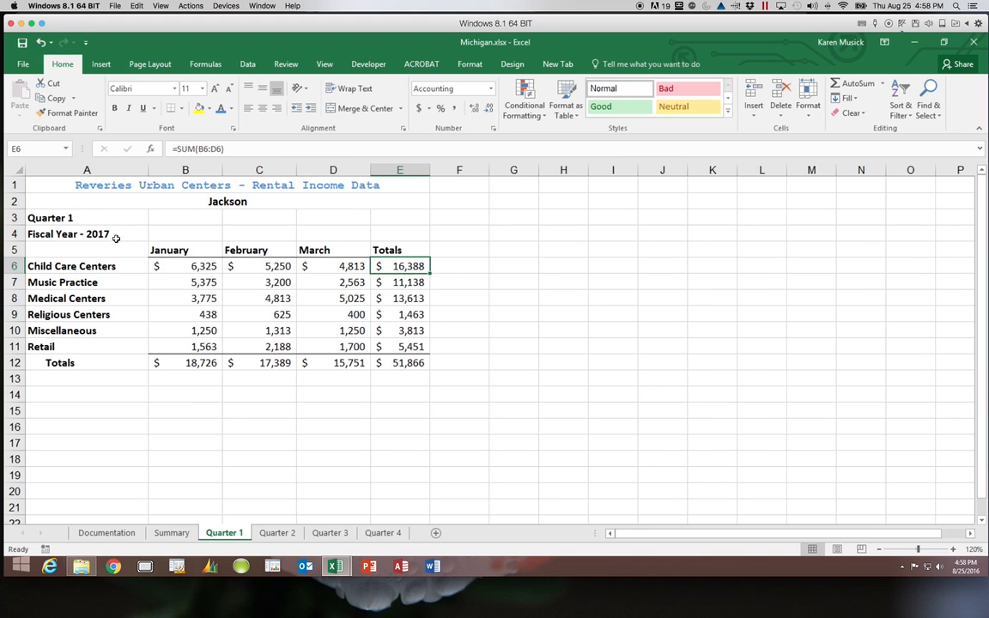
{"action": "left_click", "coordinate": [117, 239]}
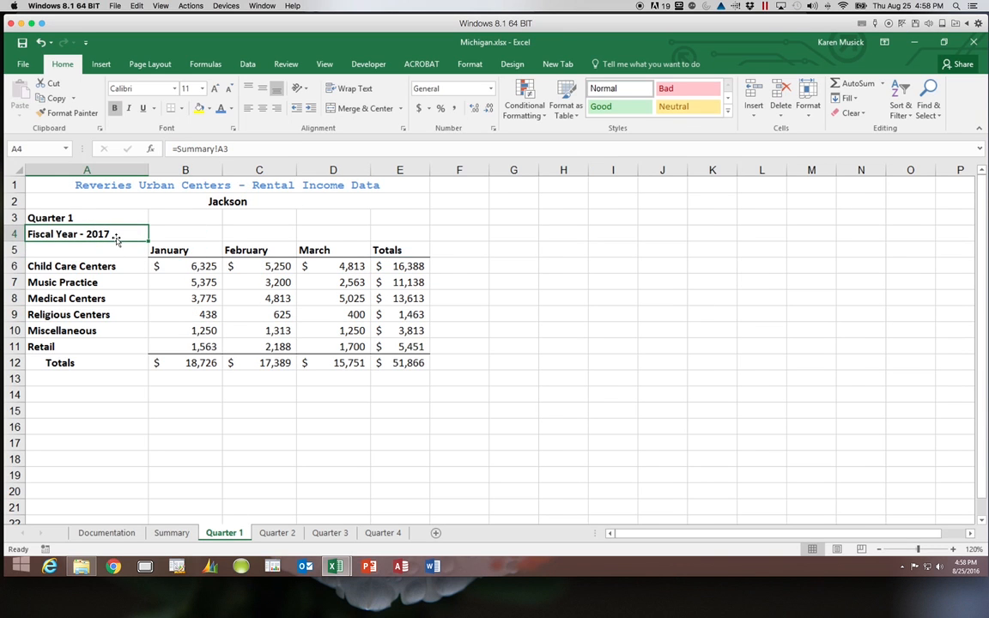
{"action": "left_click", "coordinate": [171, 533]}
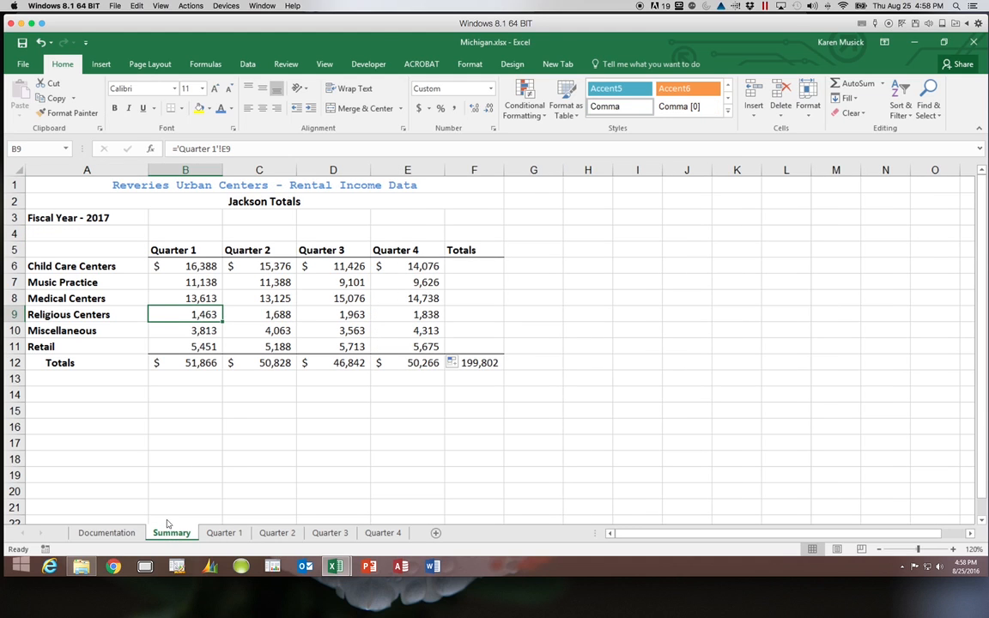
{"action": "left_click", "coordinate": [195, 271]}
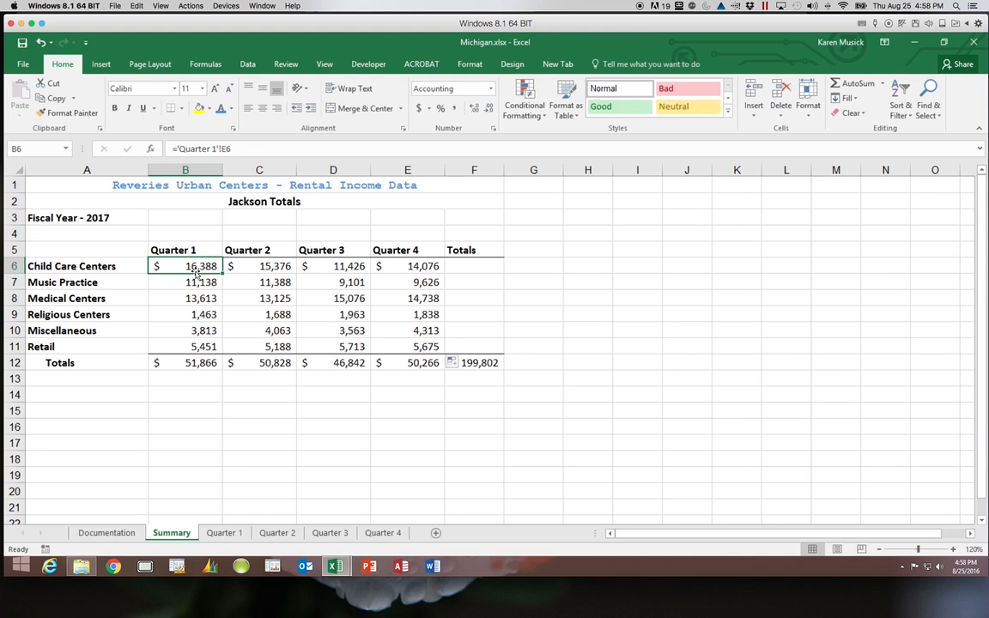